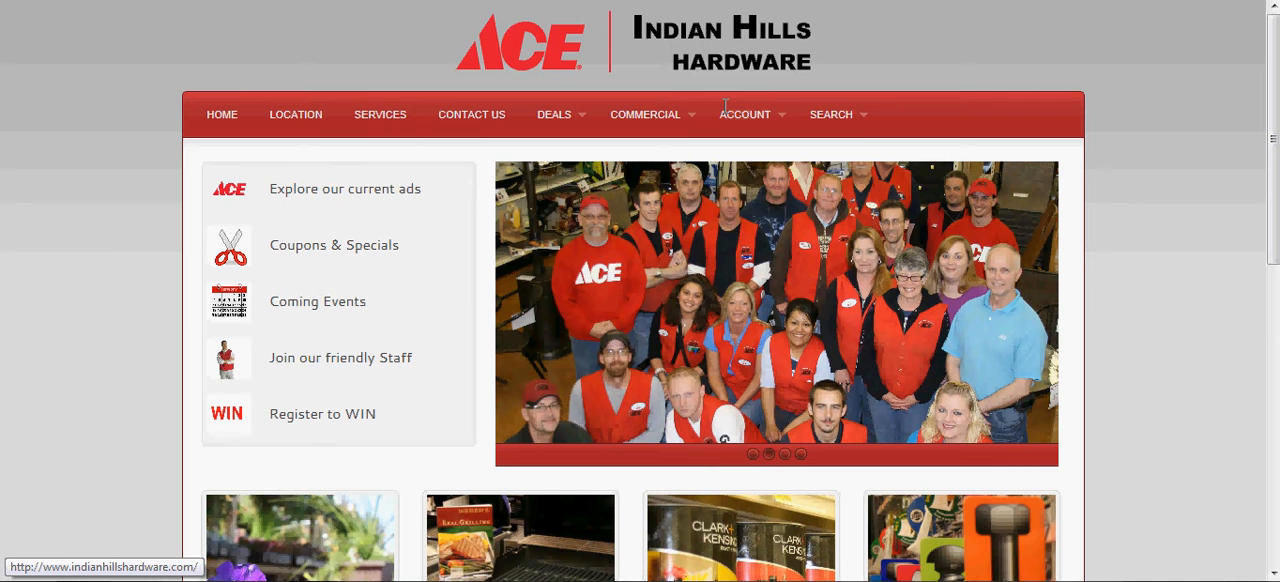
Log in to the store account with the username Demo and the account password.
mouse_move(740, 112)
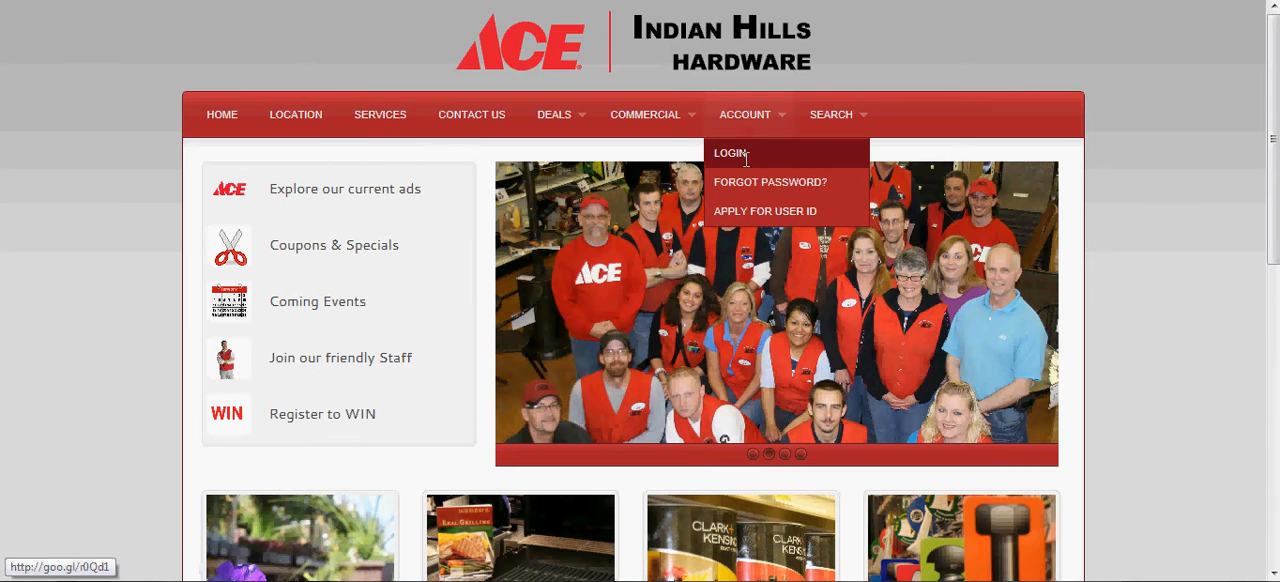
left_click(744, 154)
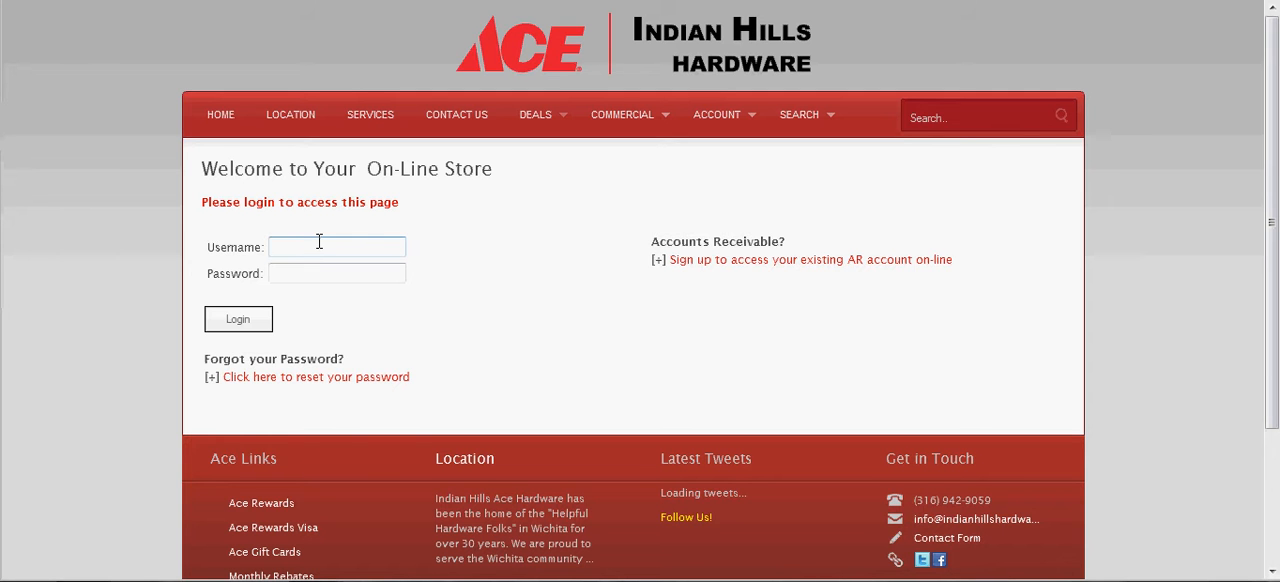
type("Demo")
key("Tab")
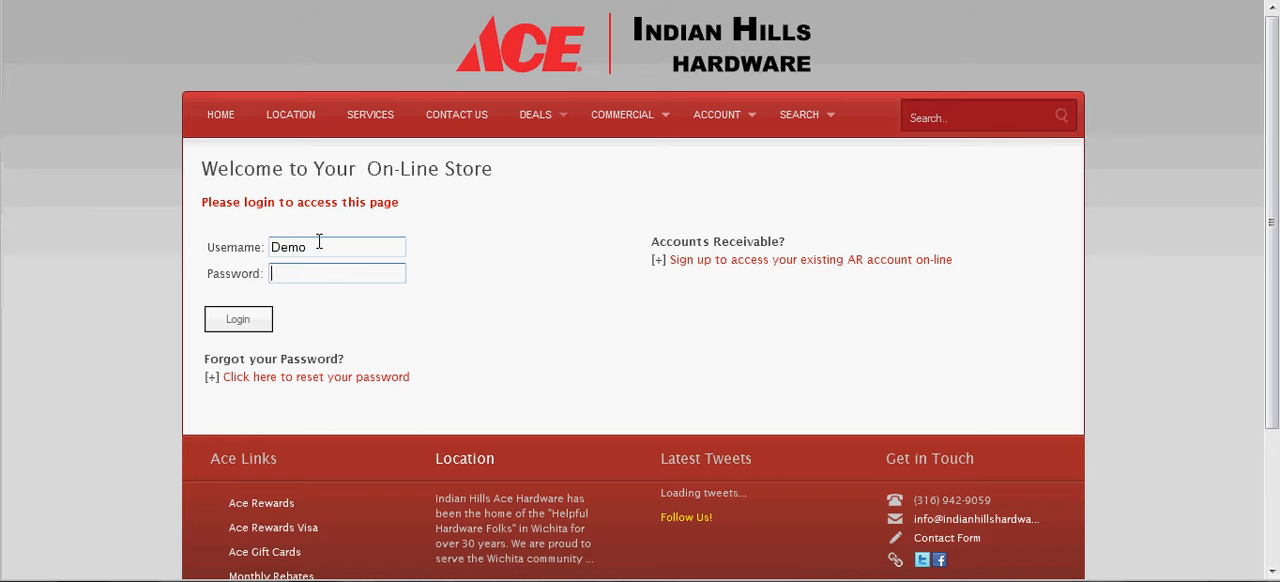
type("••••••••")
left_click(240, 320)
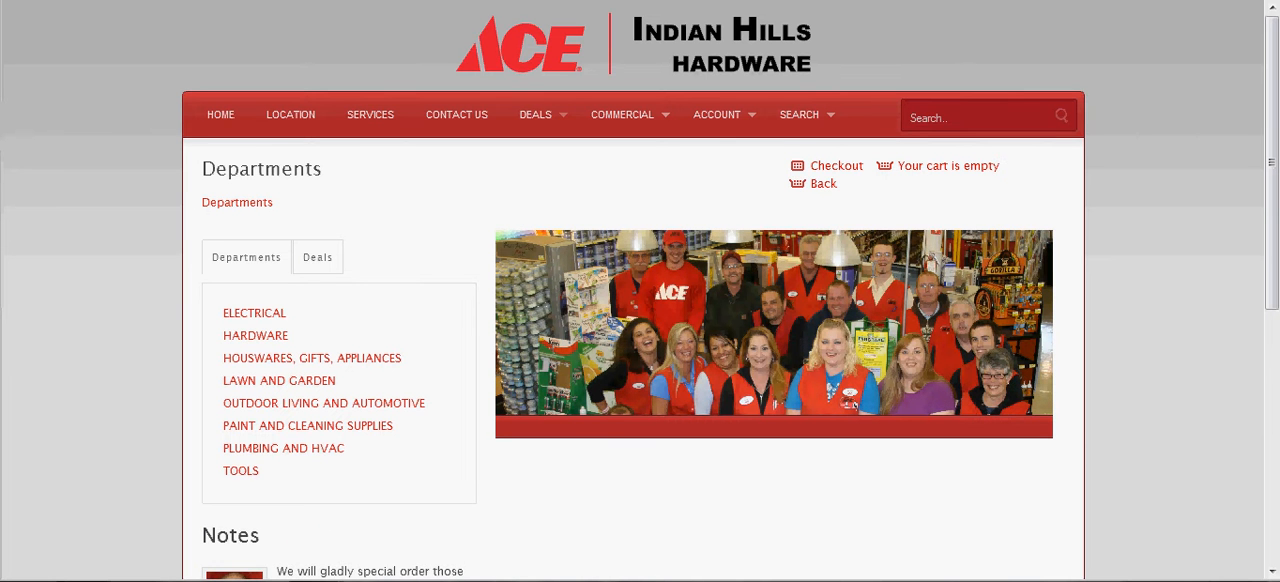
Open My Settings for the account, review the phone, password and results-per-page fields, and confirm the settings.
mouse_move(745, 118)
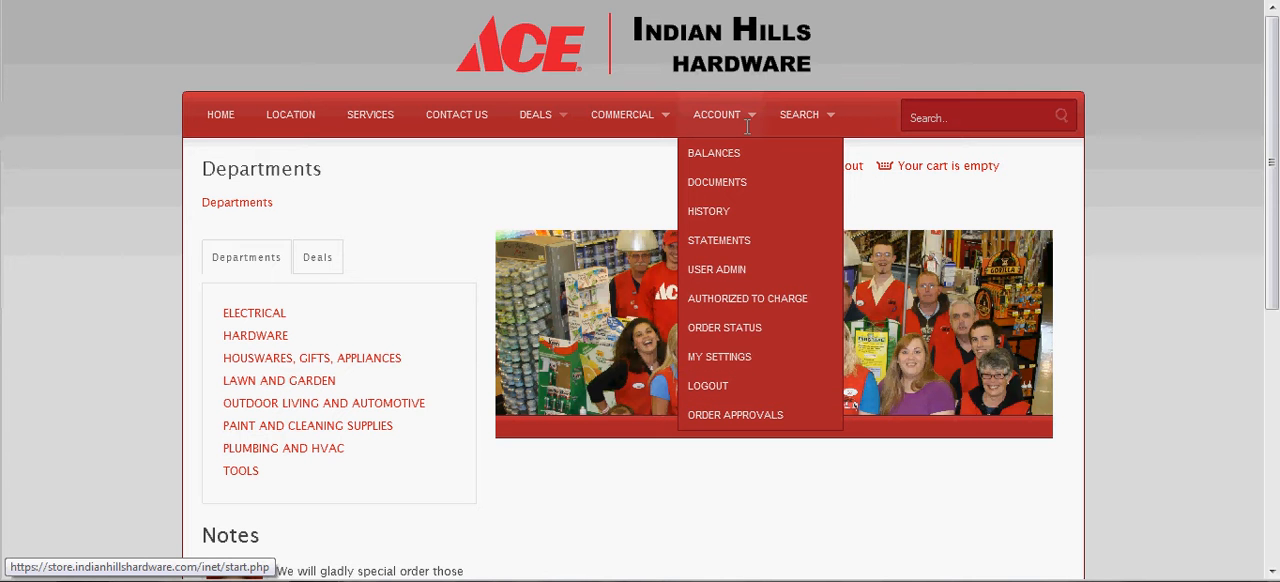
left_click(750, 358)
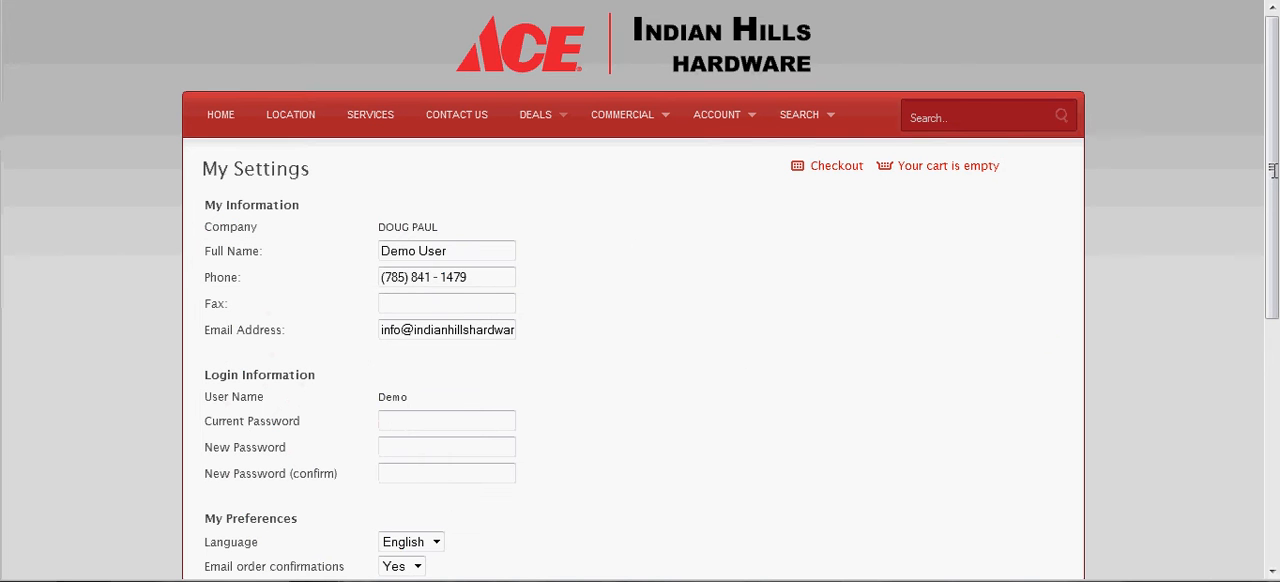
scroll(1273, 196, "down", 2)
left_click_drag(1273, 196, 1273, 243)
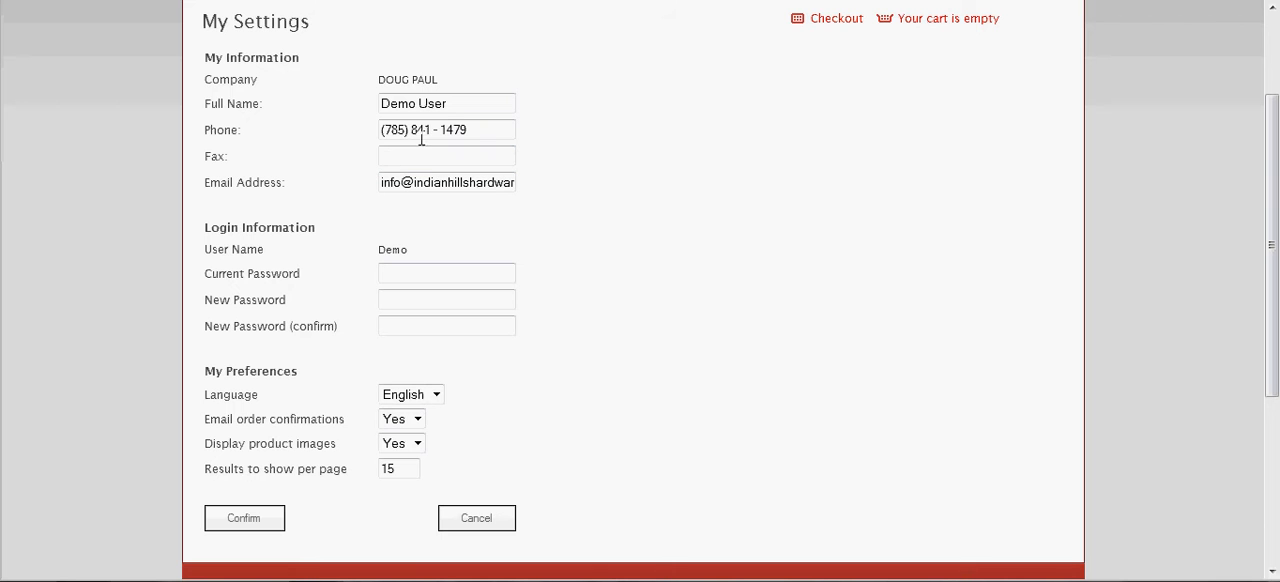
left_click_drag(480, 129, 380, 138)
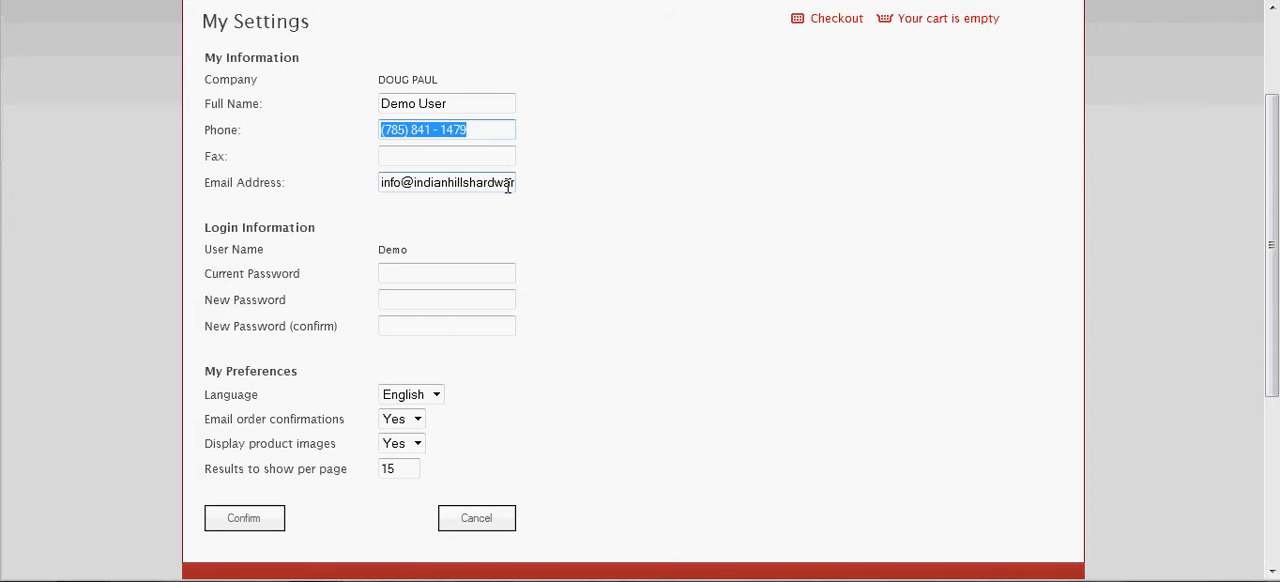
left_click(420, 272)
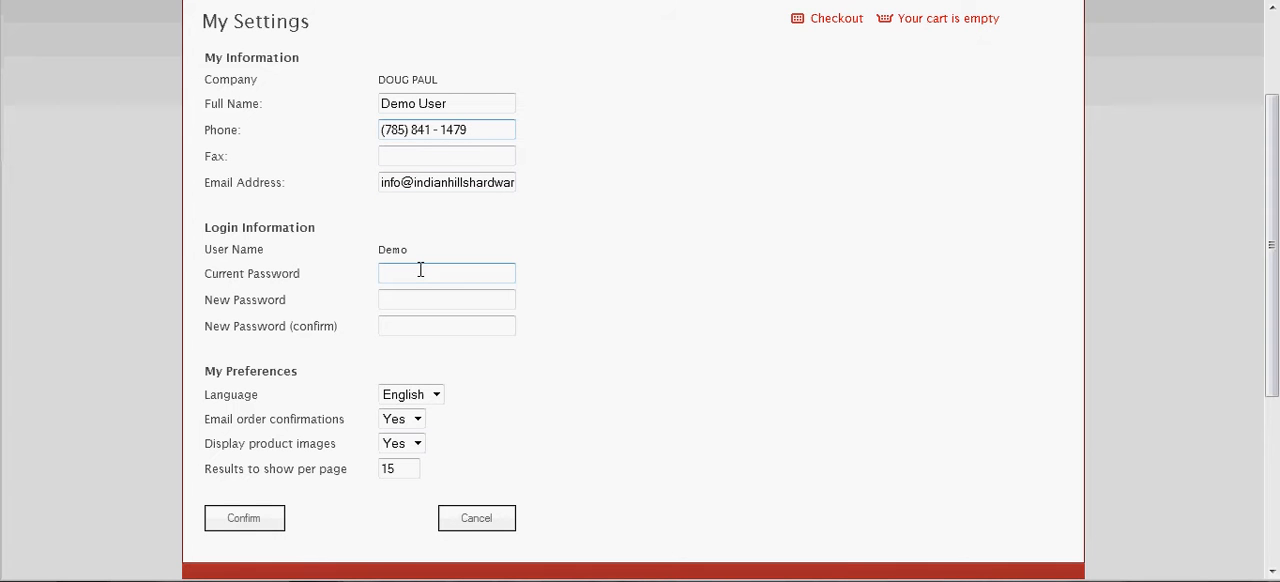
left_click(408, 303)
left_click(423, 266)
left_click(415, 467)
left_click(266, 518)
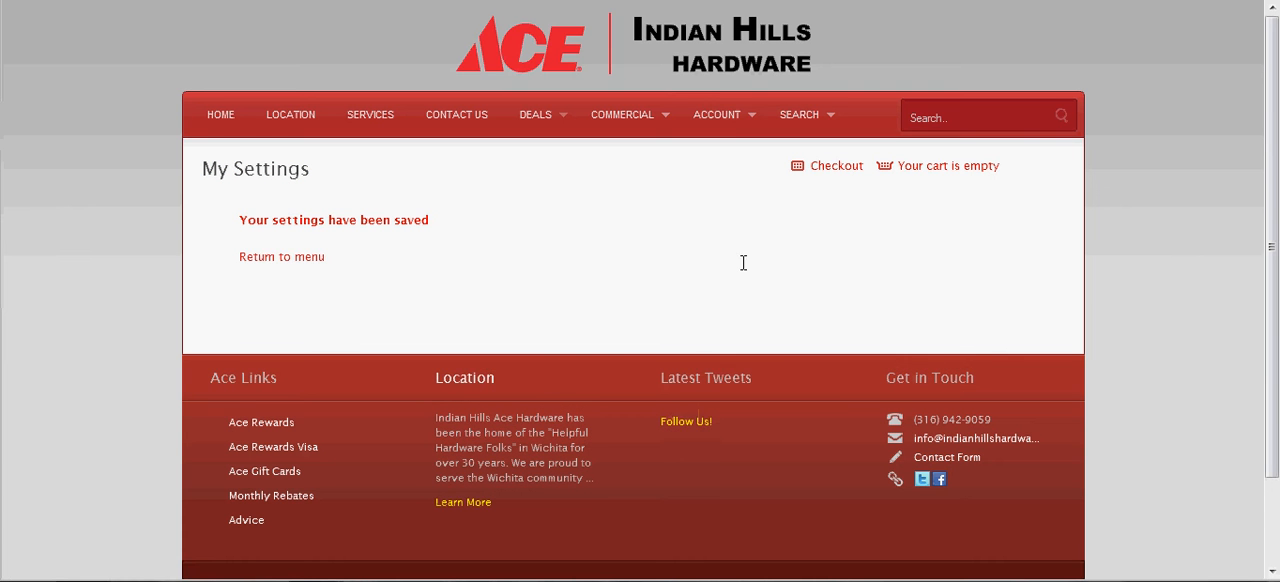
Add a contact to the Authorized to Charge list with the person's name and phone number, and save it.
mouse_move(742, 130)
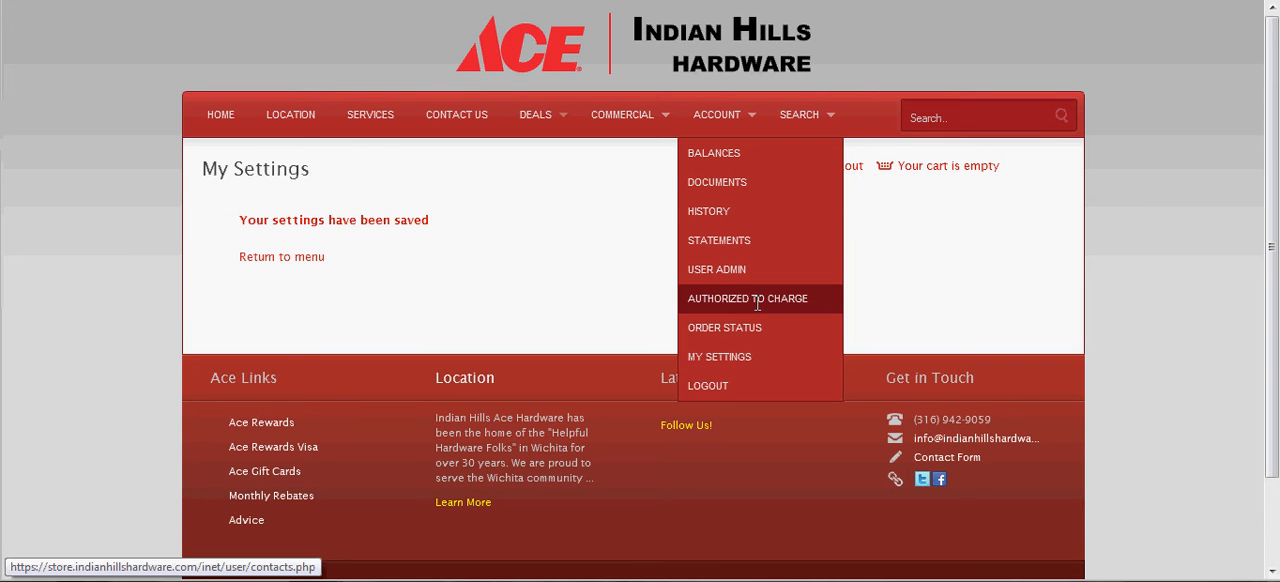
left_click(757, 299)
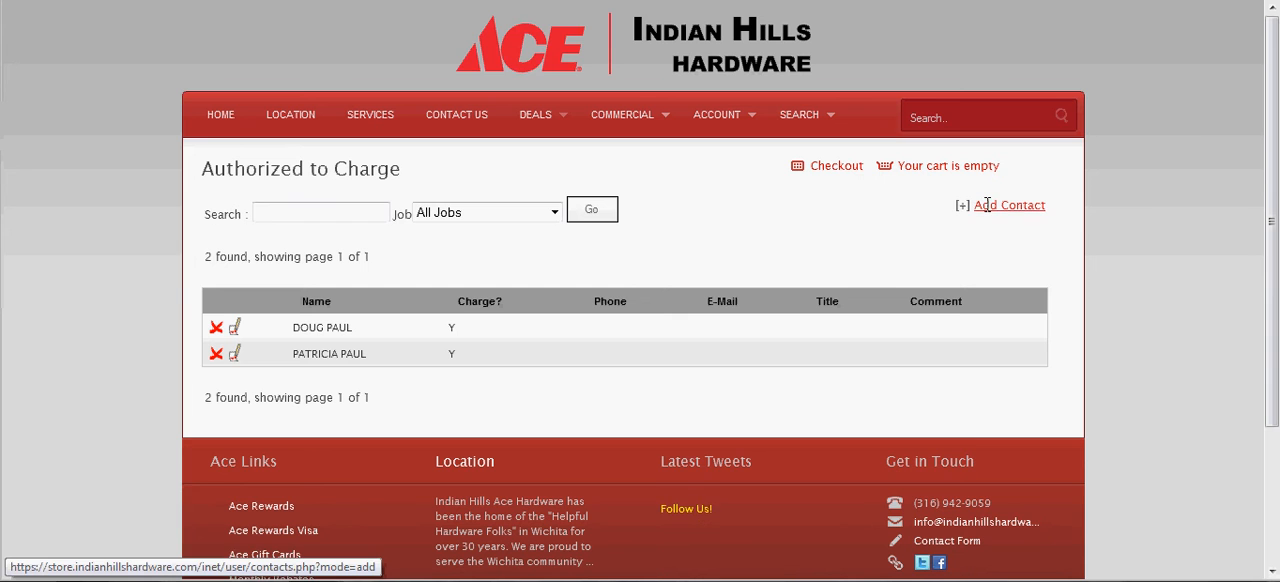
left_click(987, 205)
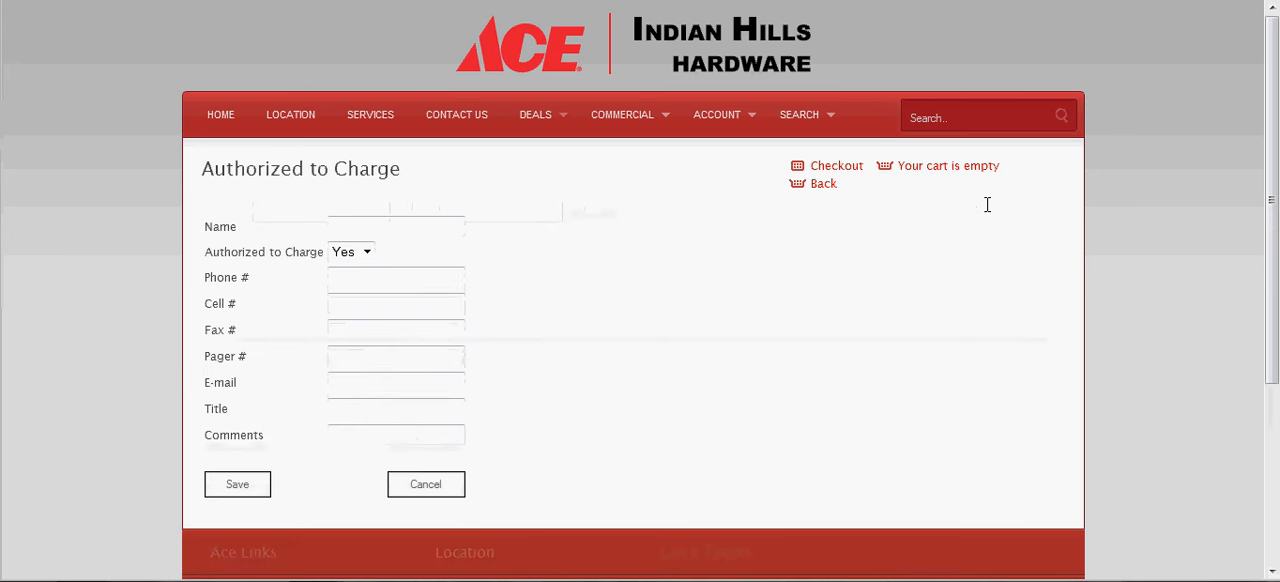
left_click(352, 224)
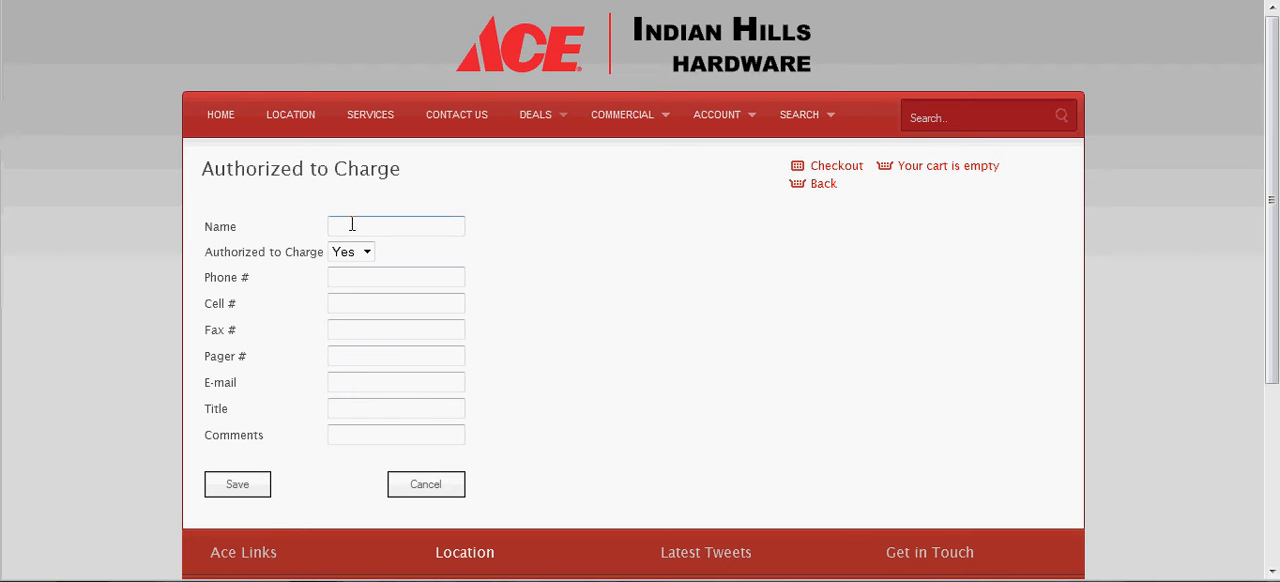
type("Joe Smith")
left_click(374, 278)
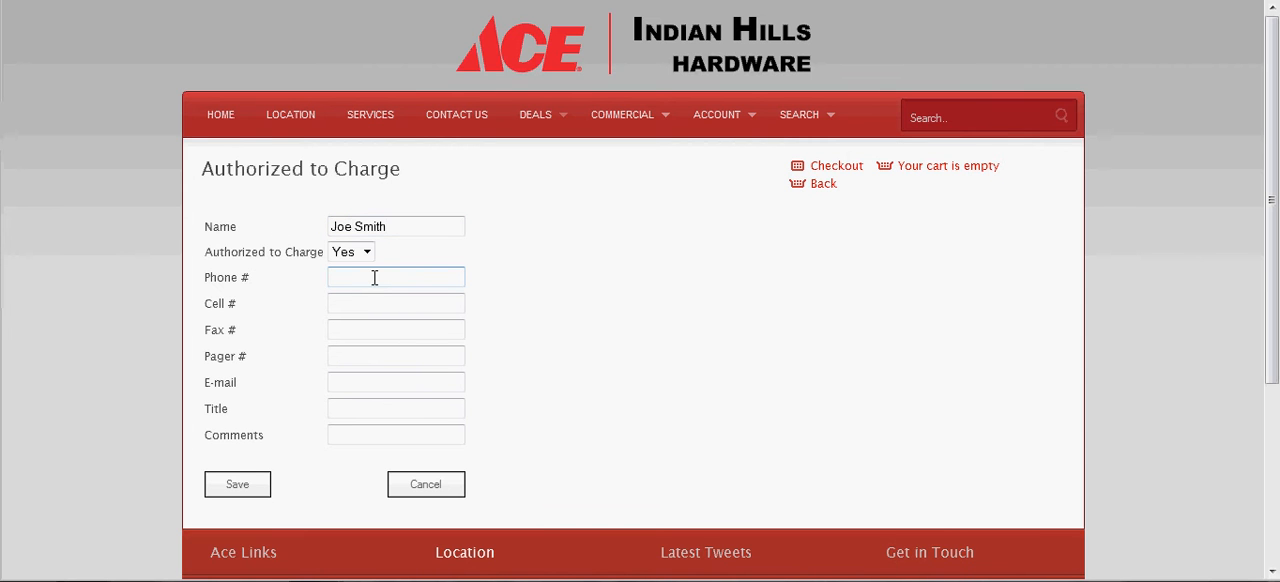
type("123 4567")
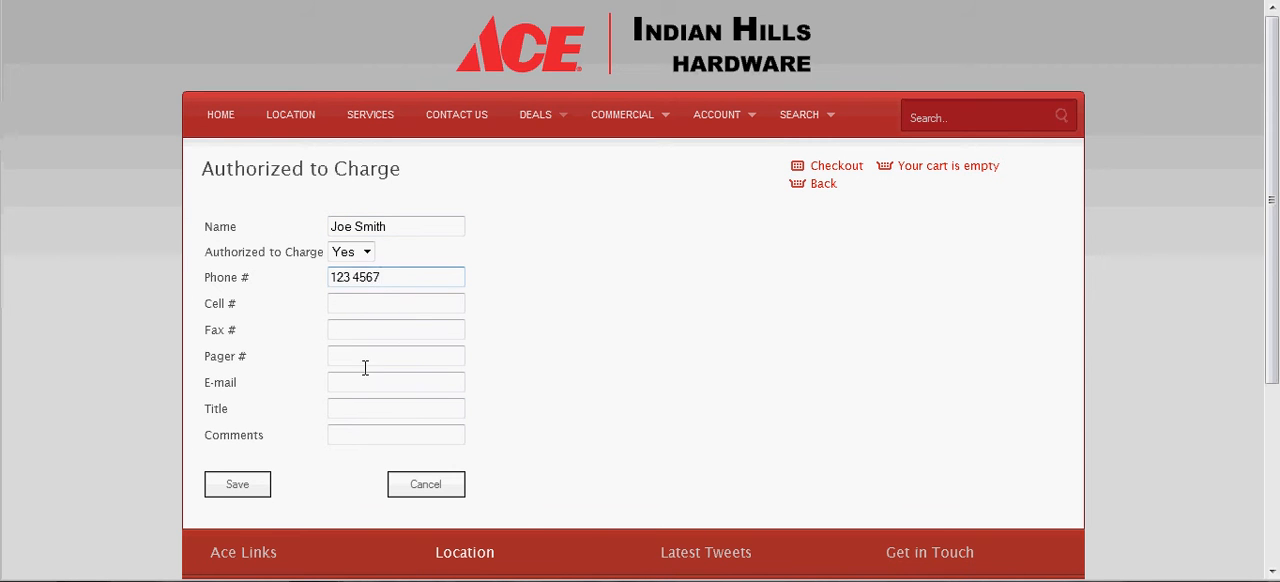
left_click(258, 485)
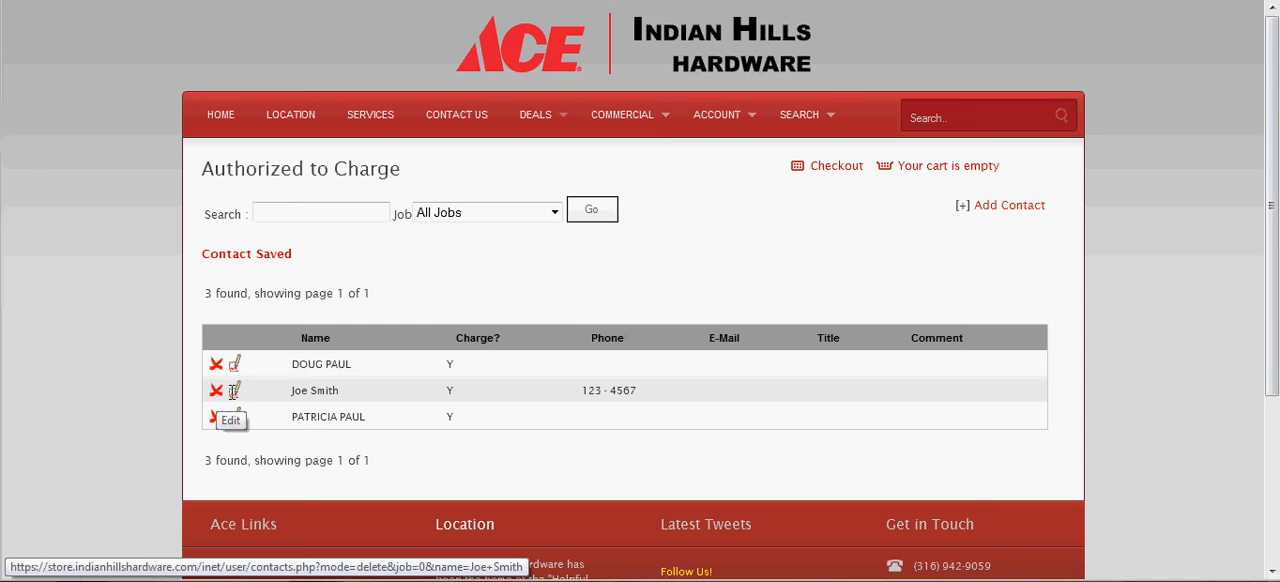
Delete the newly added contact from the Authorized to Charge list and confirm the deletion.
left_click(216, 390)
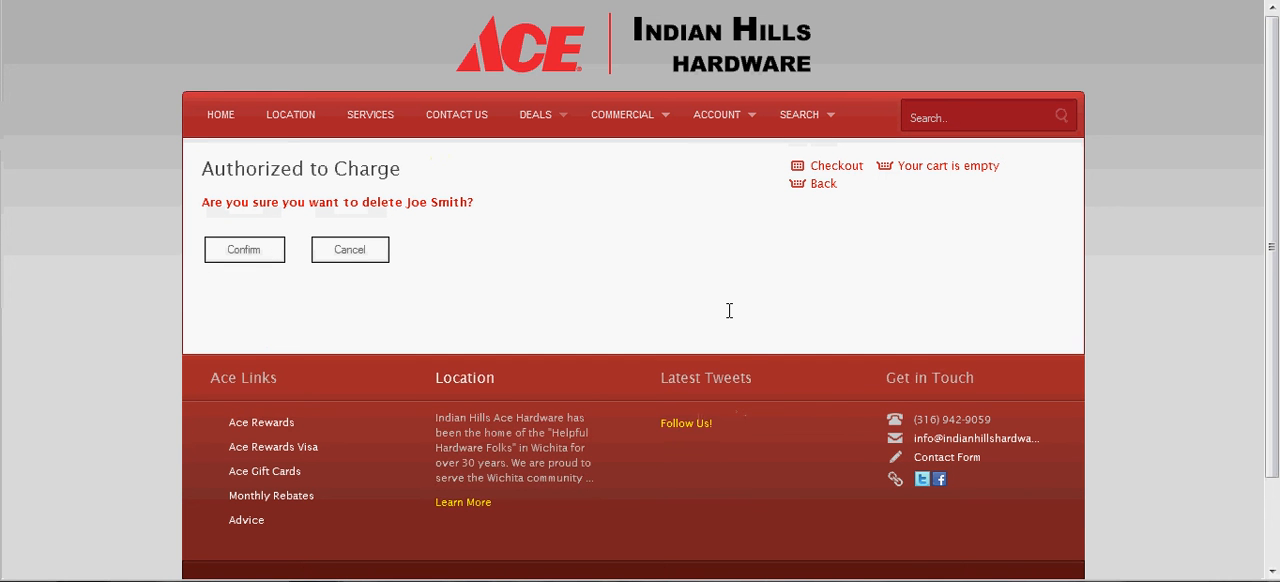
left_click(262, 250)
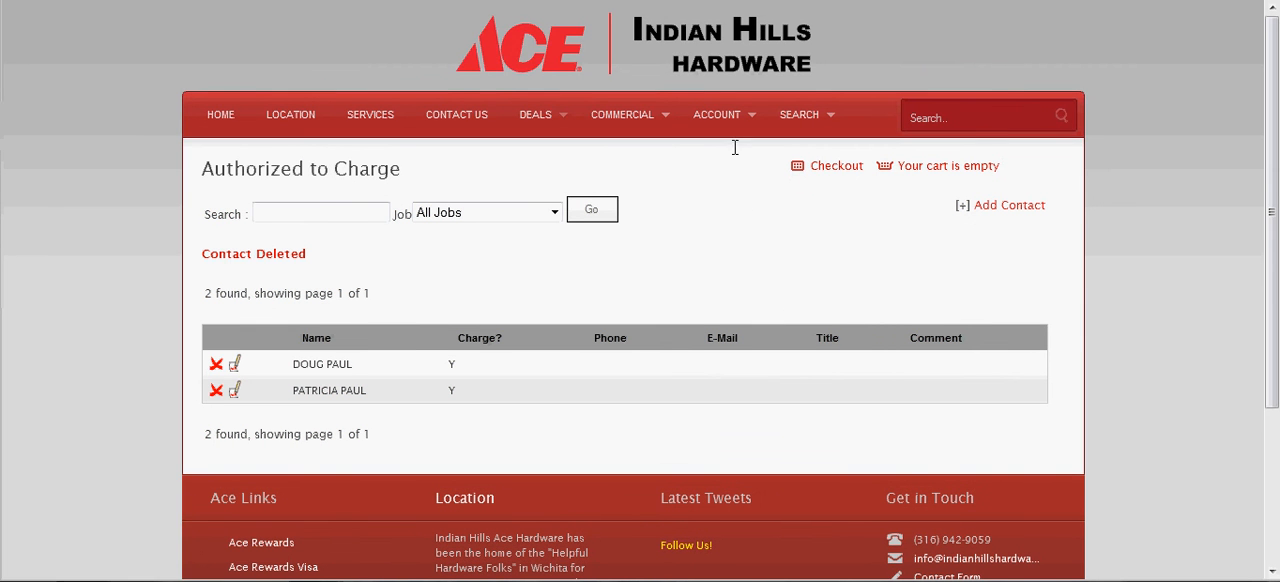
Start a new user in User Administration with the name Demo 2 and the full name Demo User 2.
mouse_move(736, 116)
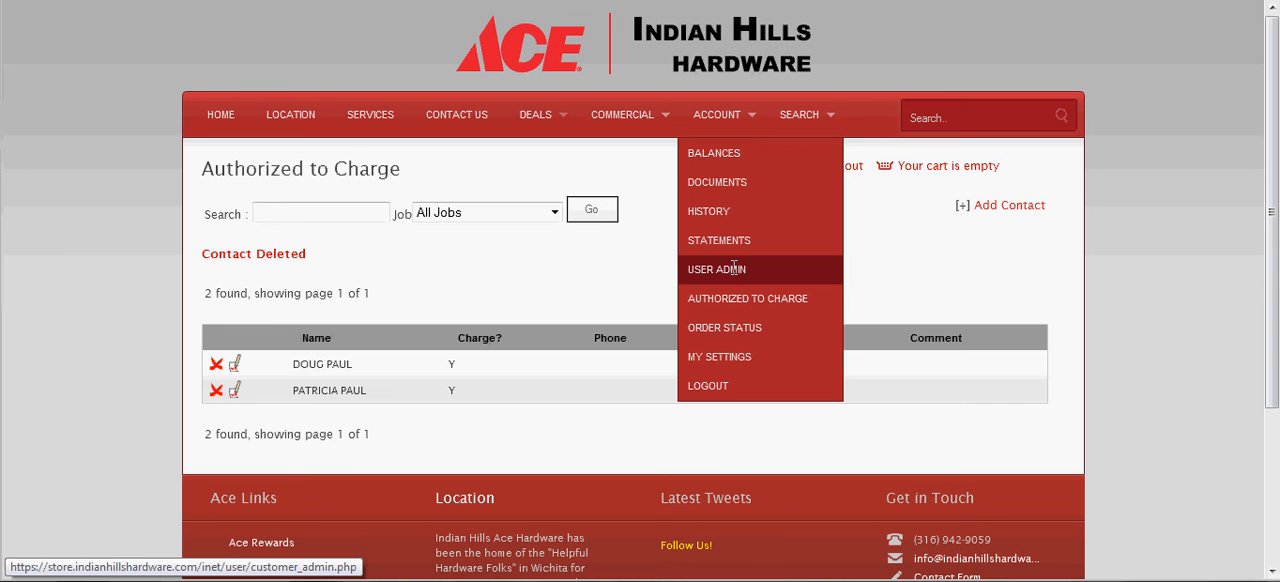
left_click(734, 267)
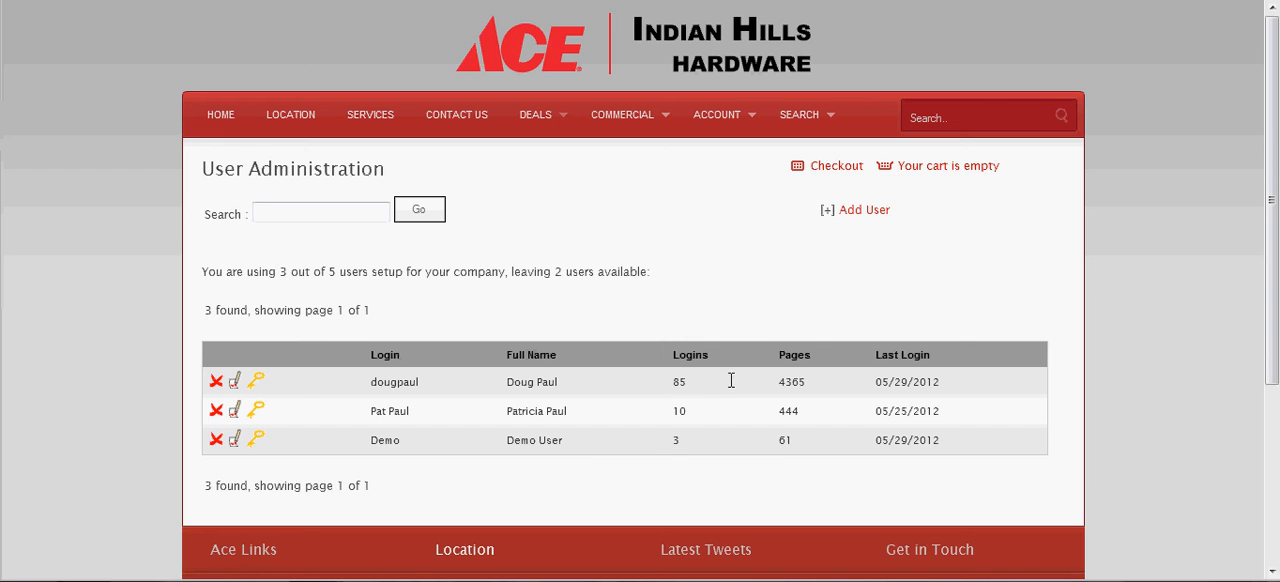
left_click(869, 207)
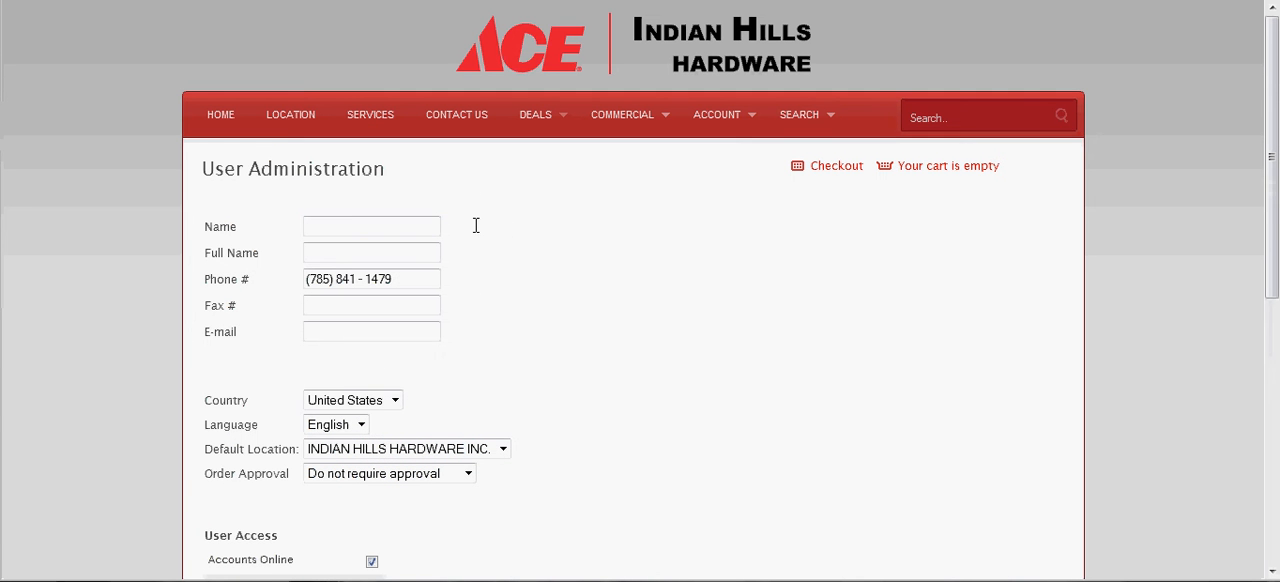
left_click(347, 225)
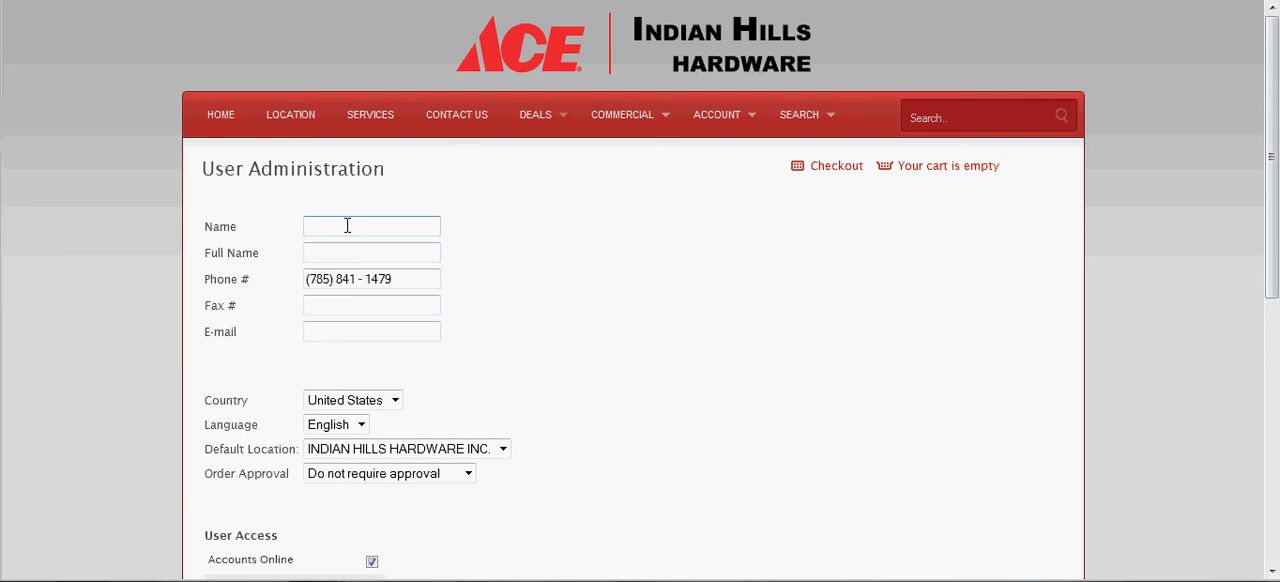
type("Demo 2")
key("Tab")
type("Demo User 2")
Fill in the new user's e-mail address.
key("Tab")
key("Tab")
key("Tab")
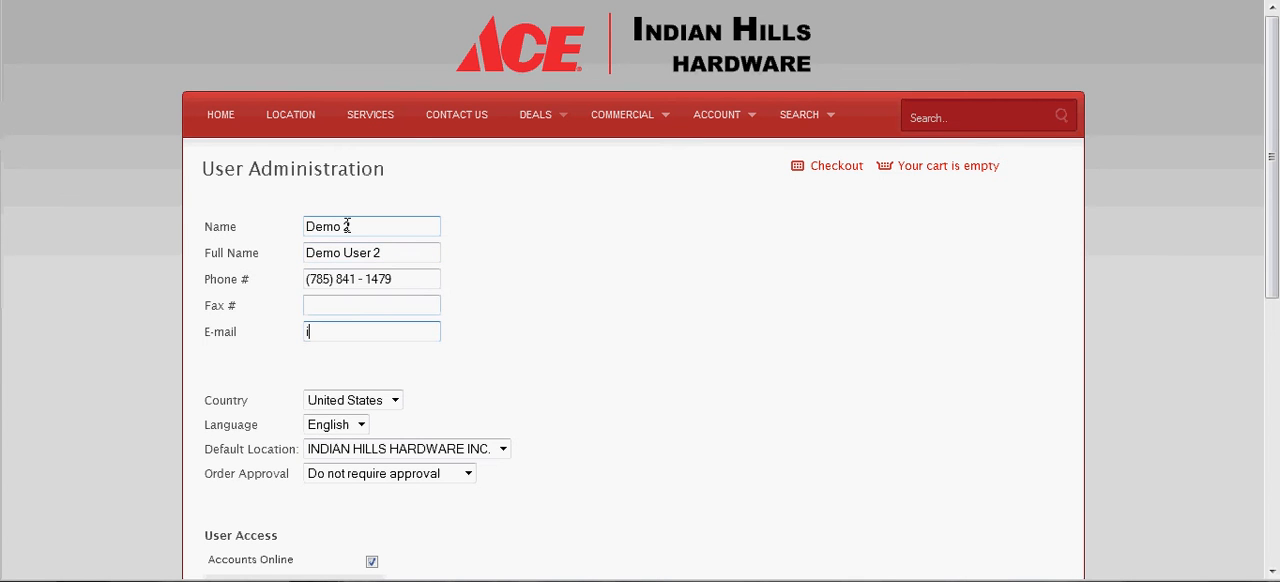
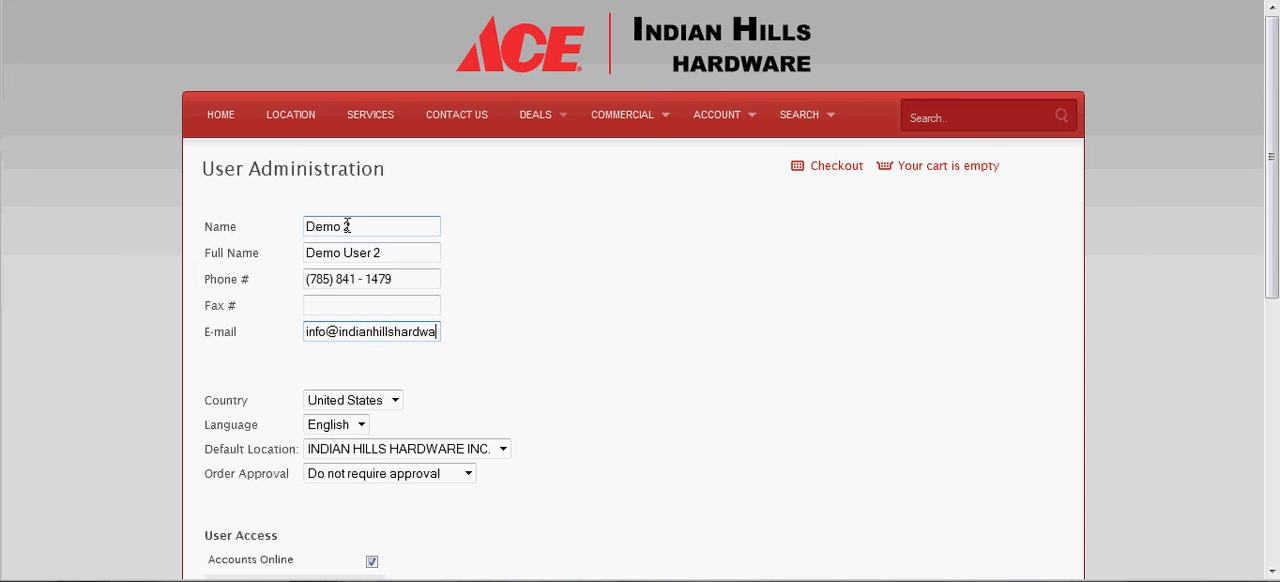
key("Tab")
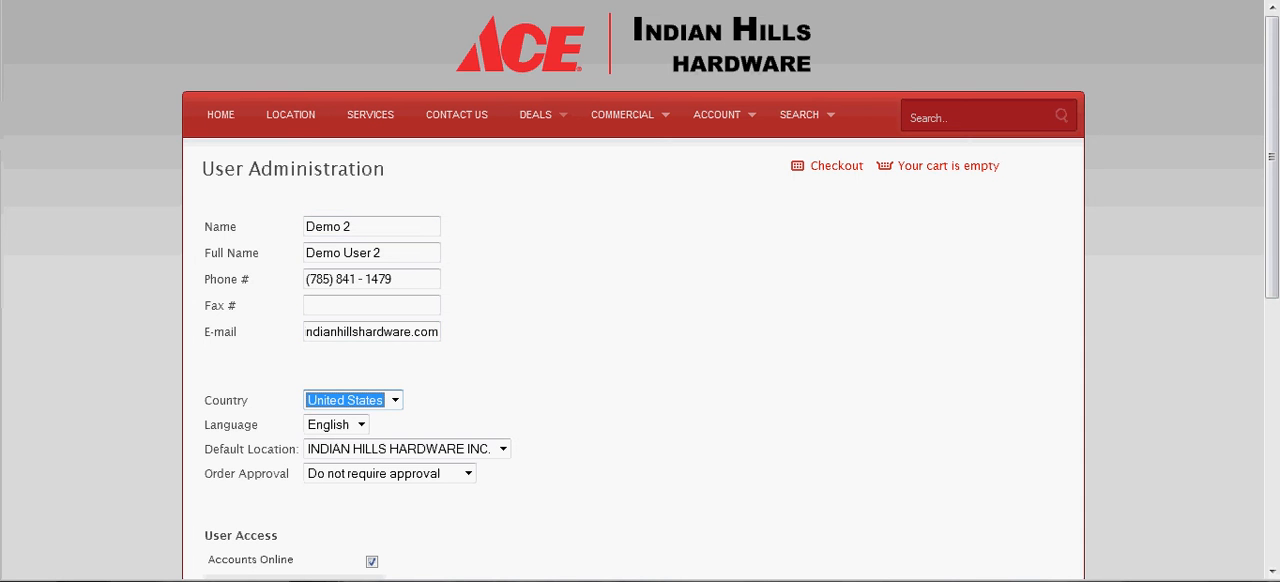
Examine the language, default location and order approval choices and the user access options for the new user.
left_click_drag(1276, 115, 1276, 203)
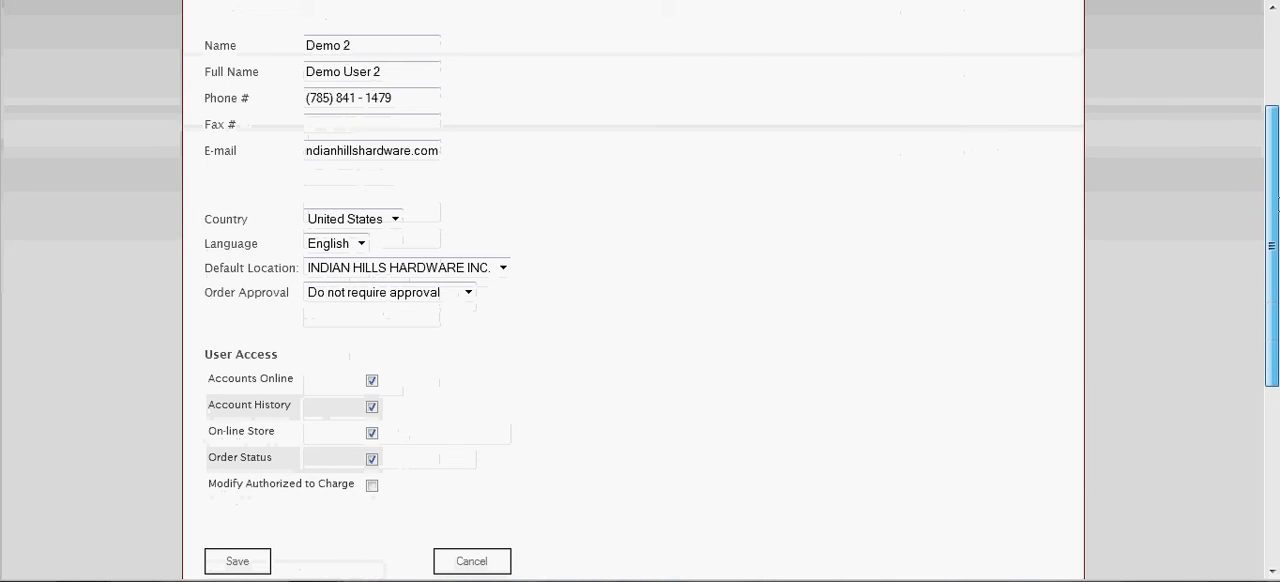
left_click(366, 243)
left_click(366, 243)
left_click(503, 267)
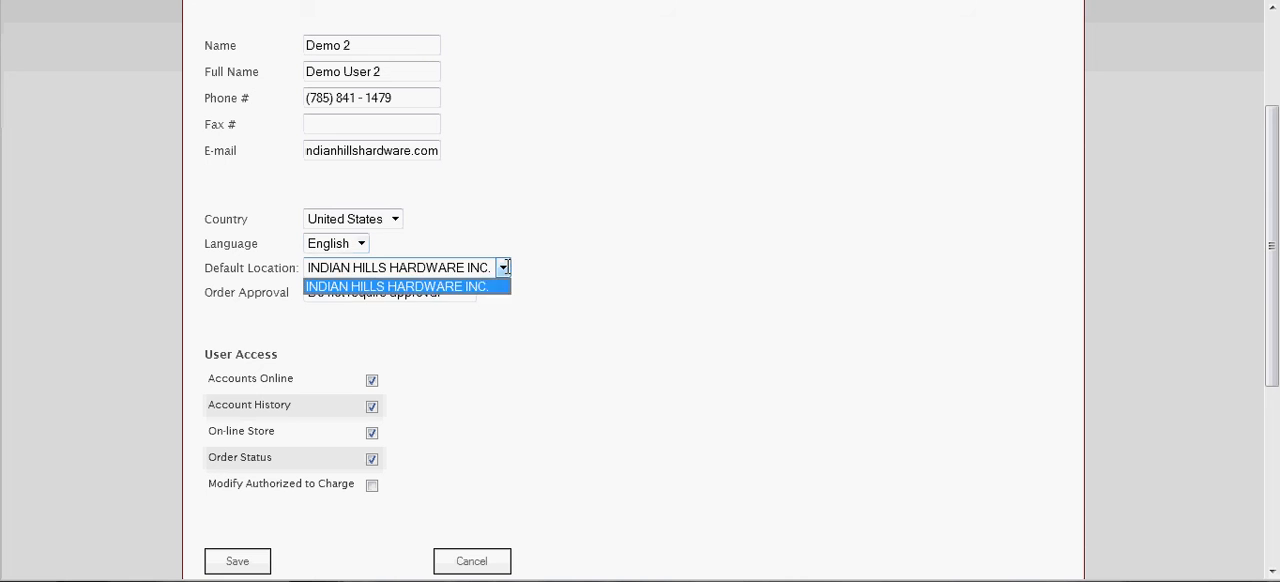
left_click(503, 267)
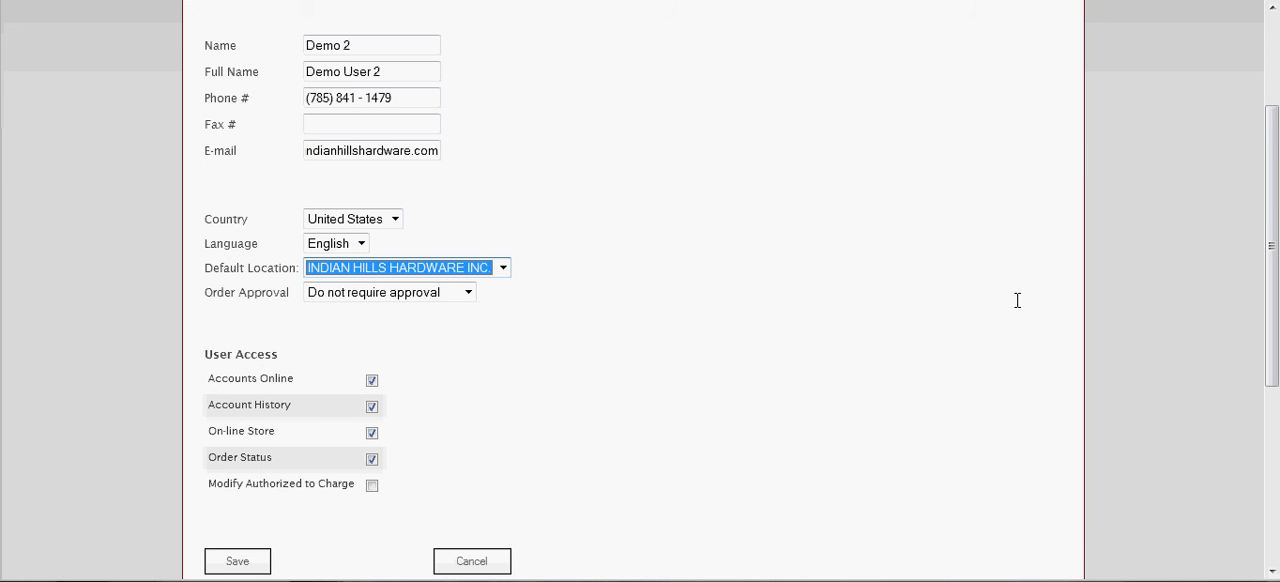
left_click_drag(1272, 215, 1272, 239)
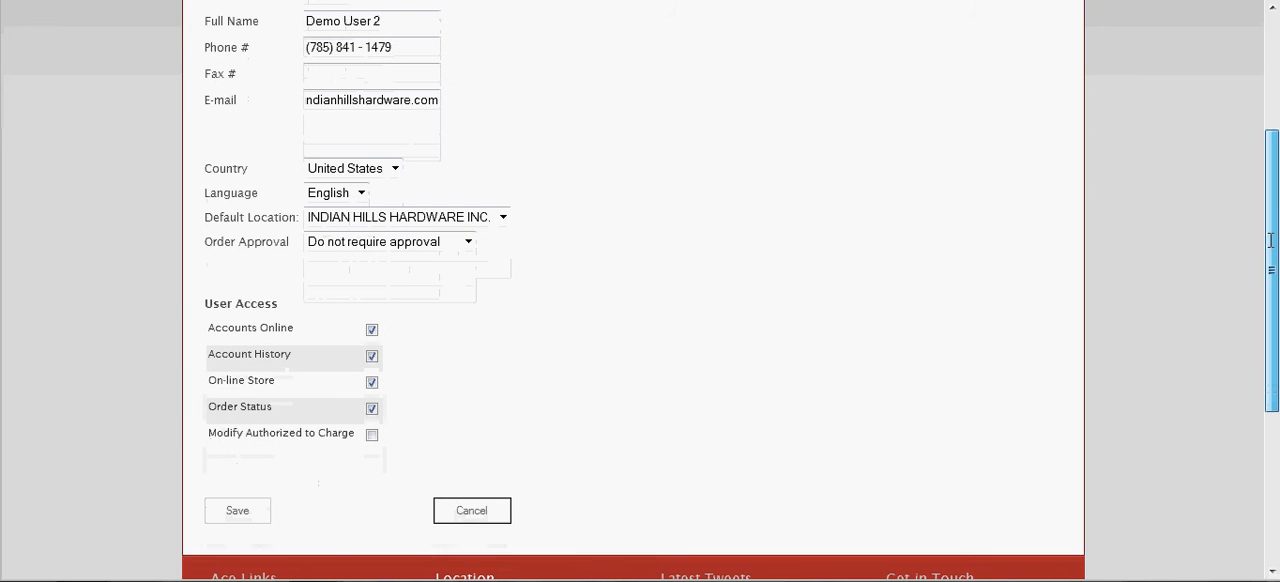
left_click(468, 242)
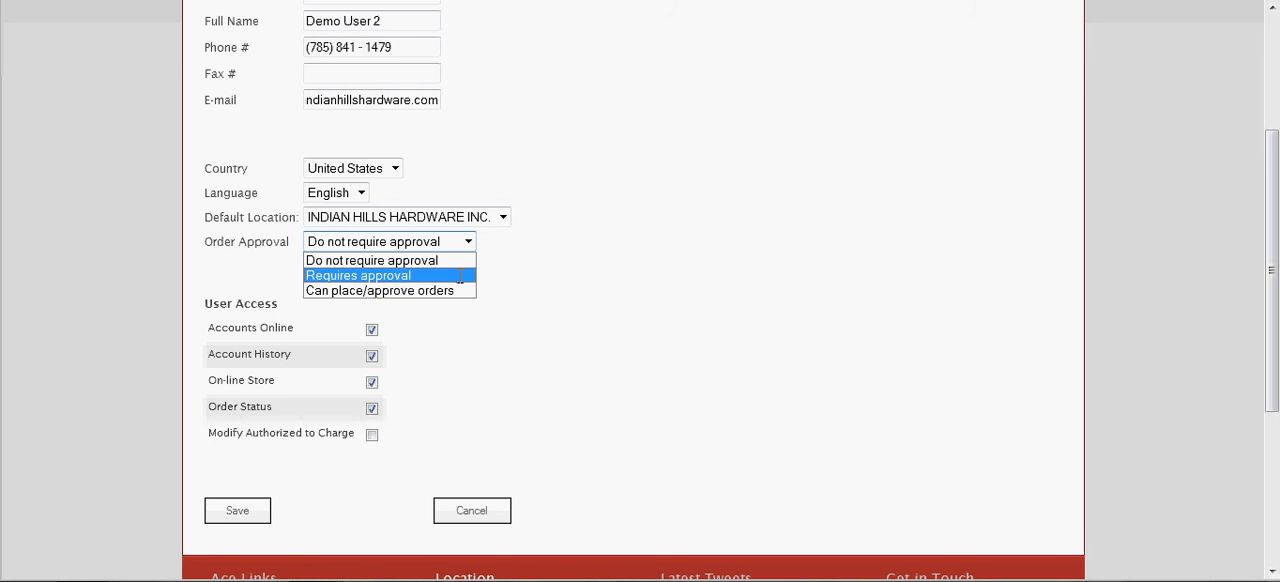
left_click(394, 335)
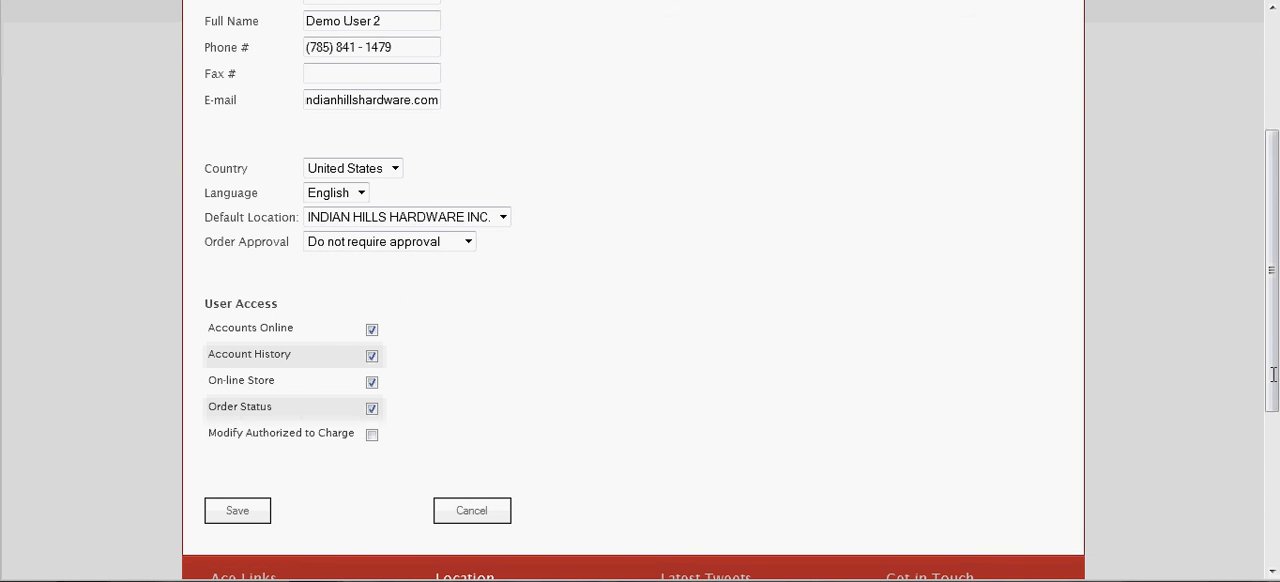
left_click_drag(1273, 374, 1271, 313)
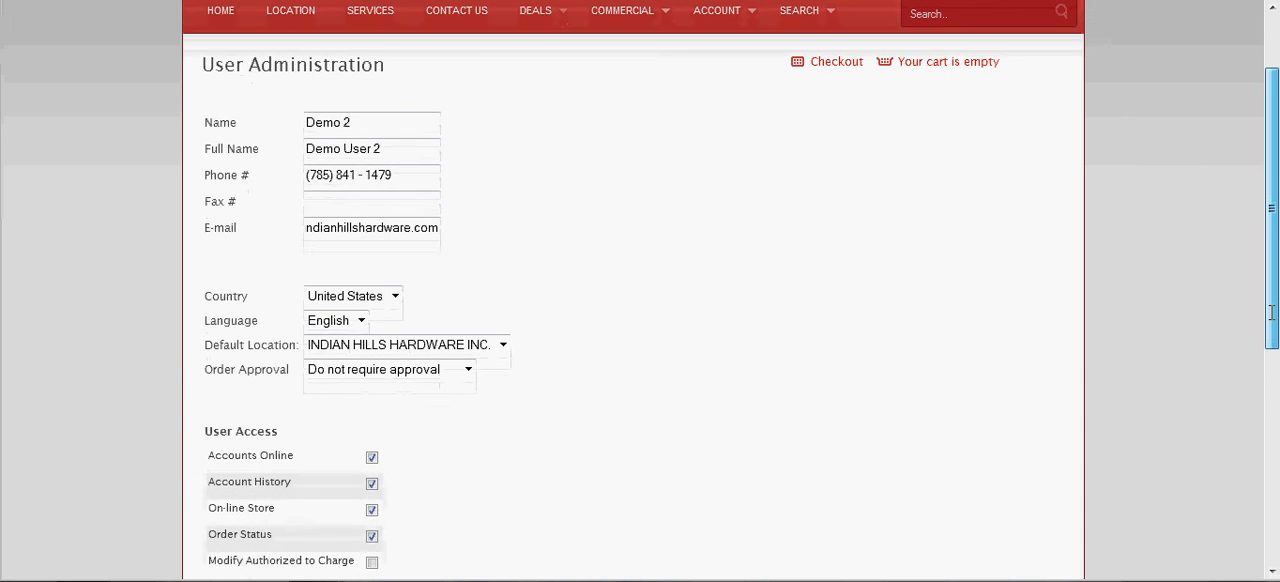
Examine the order approval choices for the new user and close the list without picking another option.
mouse_move(743, 22)
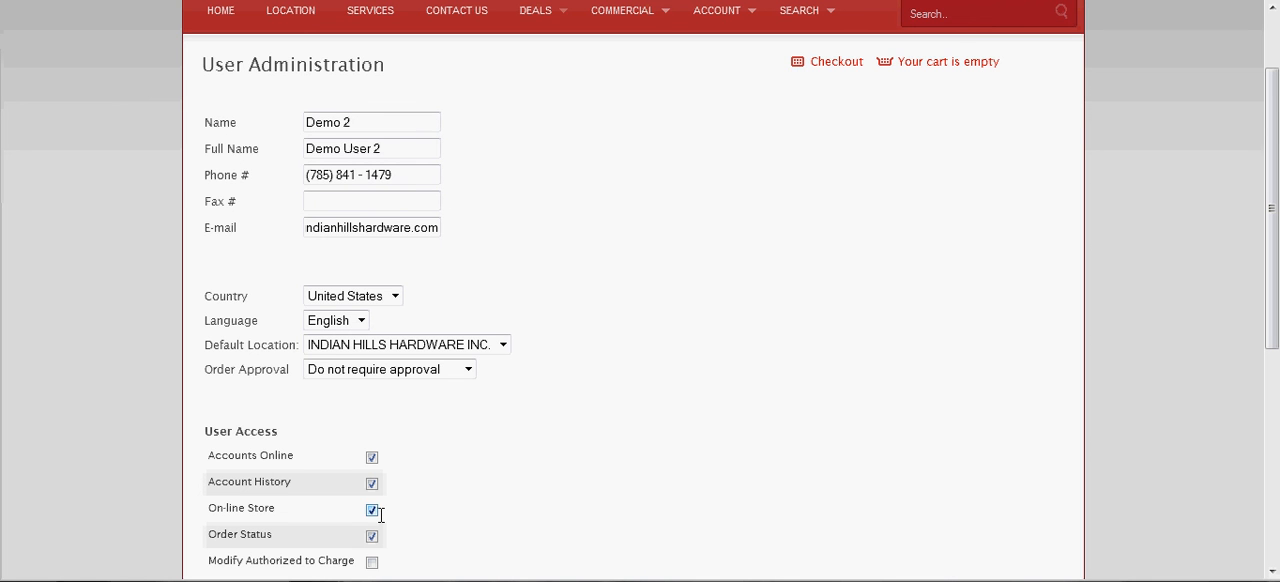
left_click(469, 369)
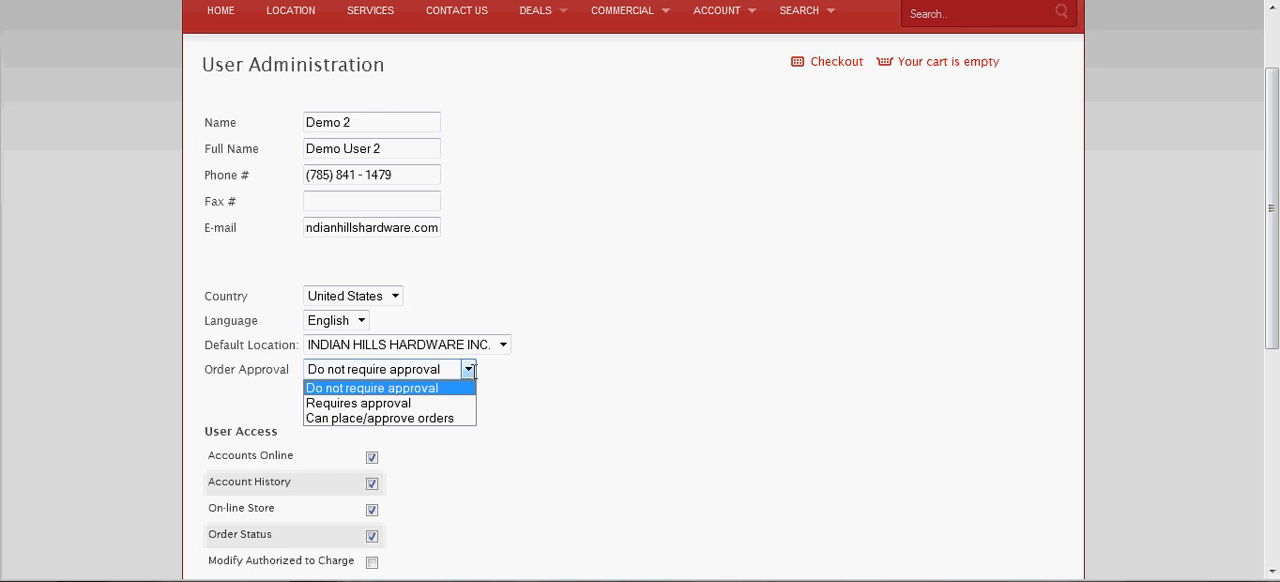
left_click(466, 508)
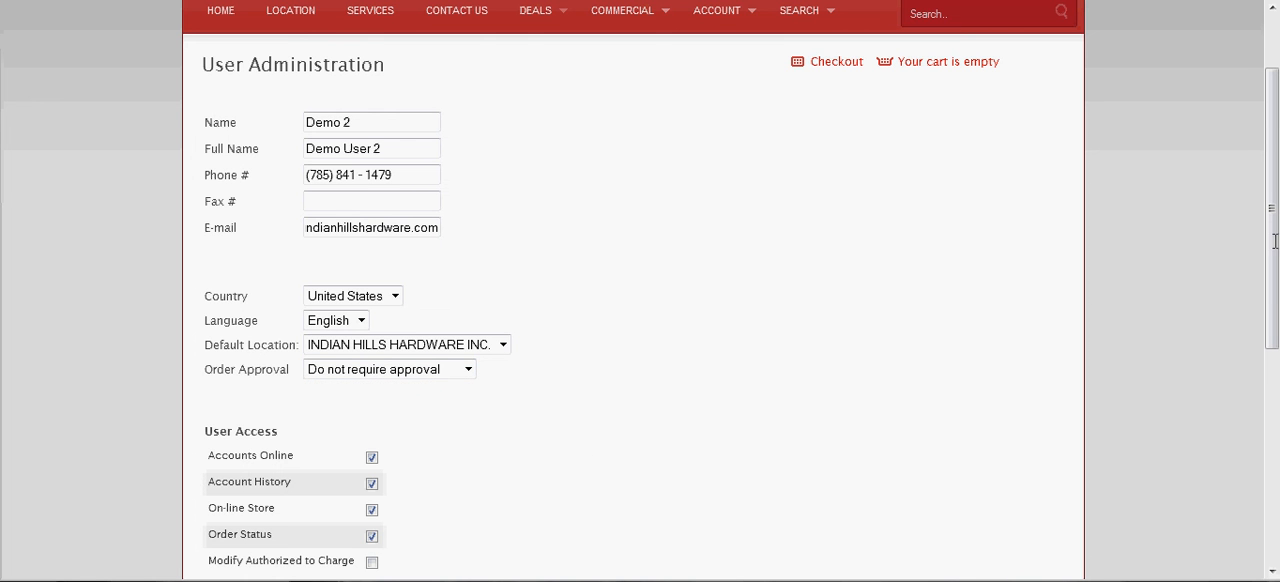
Grant the new user Modify Authorized to Charge access and save the user.
left_click_drag(1274, 240, 1274, 281)
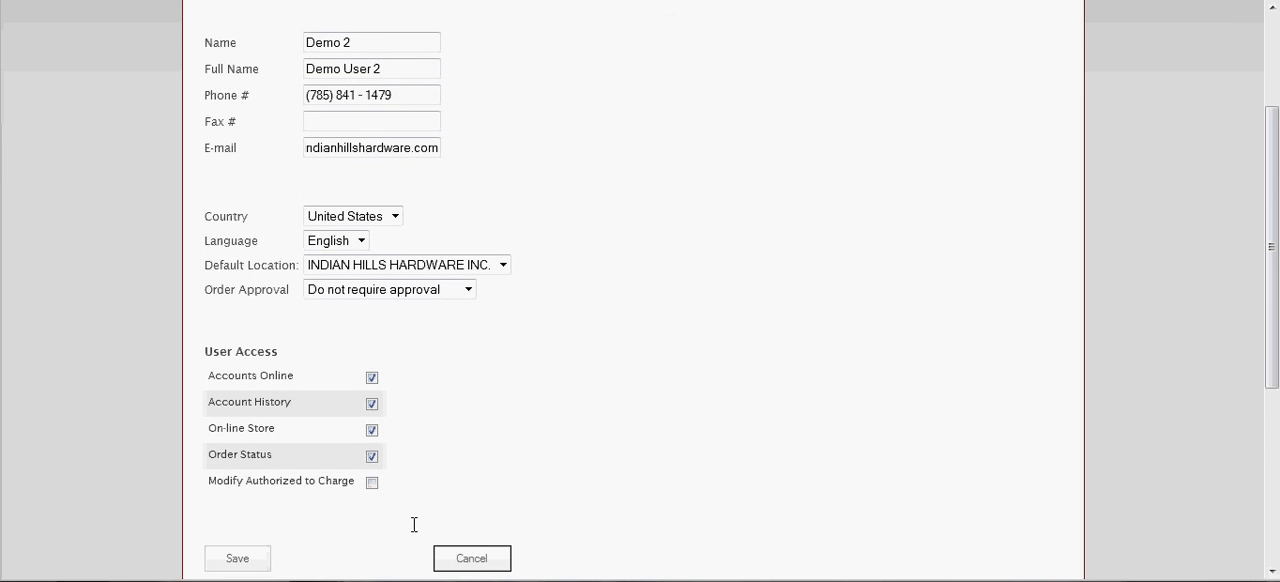
left_click(372, 482)
left_click_drag(1275, 257, 1275, 291)
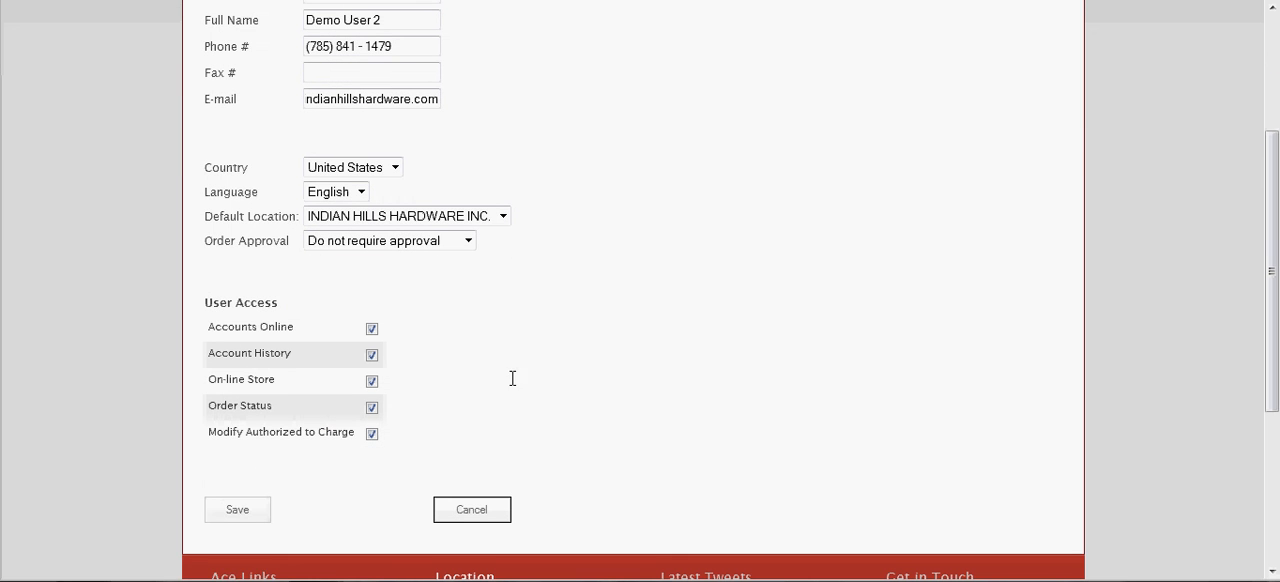
left_click(230, 510)
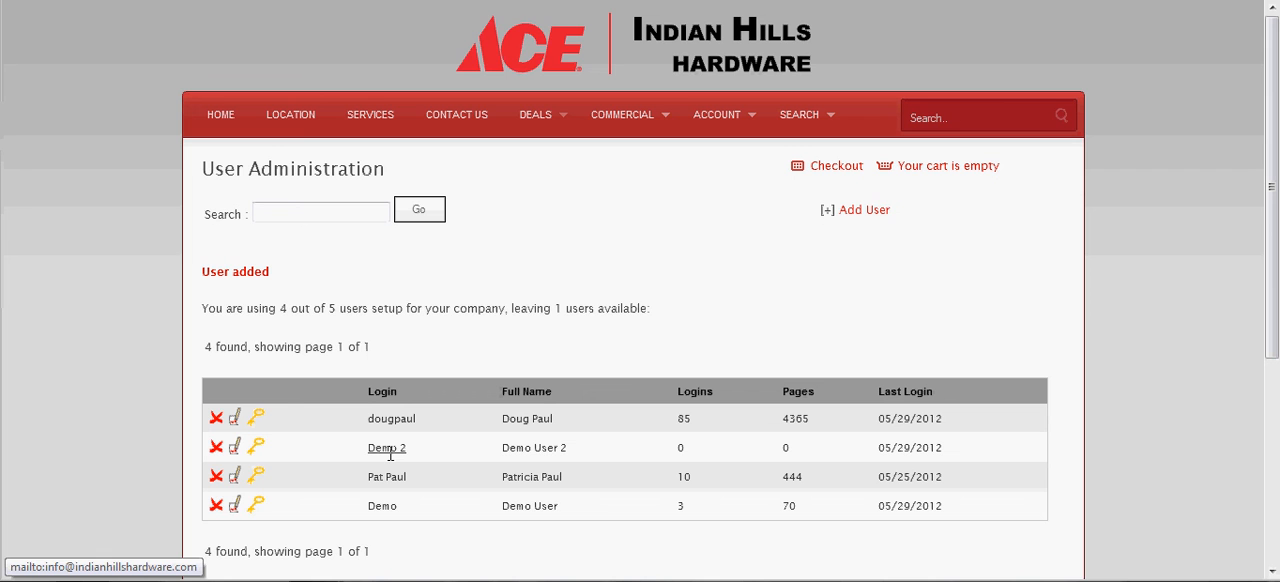
Set a password for the Demo 2 user, repeating the account password in the confirmation field, and submit the change.
left_click(256, 450)
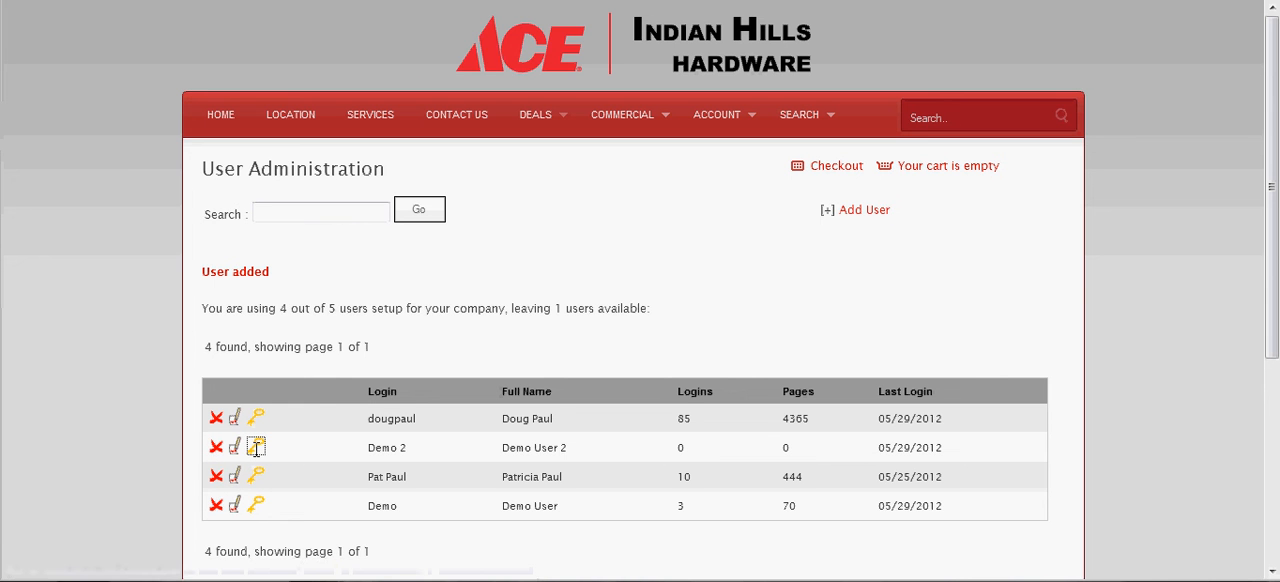
left_click(354, 251)
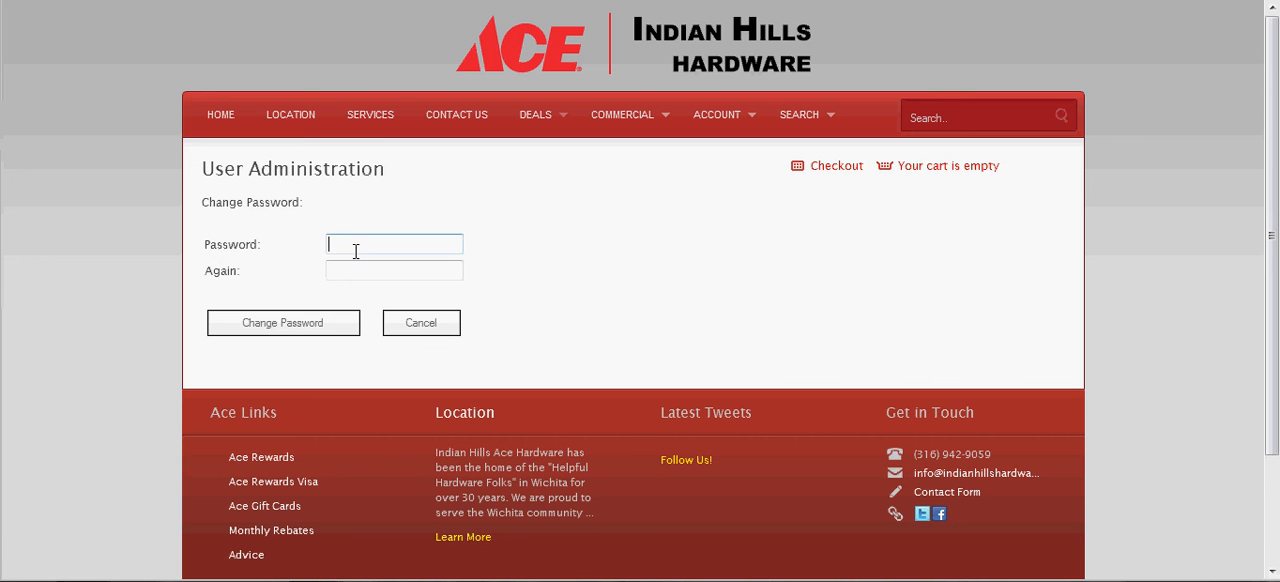
type("••••••••")
key("Tab")
type("••••••••")
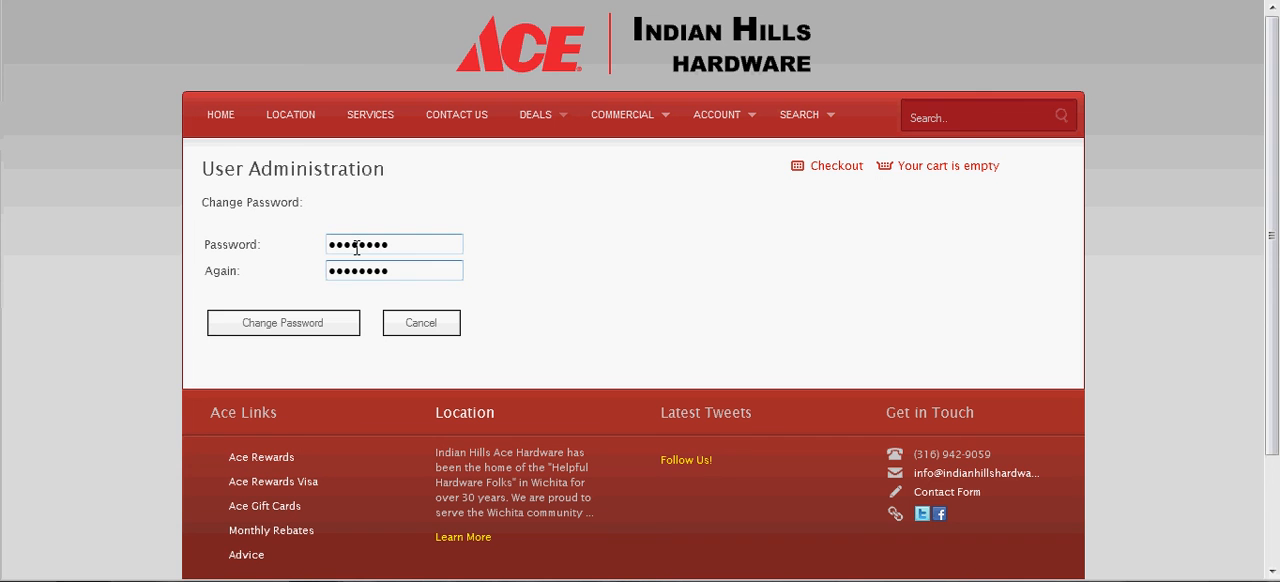
left_click(325, 325)
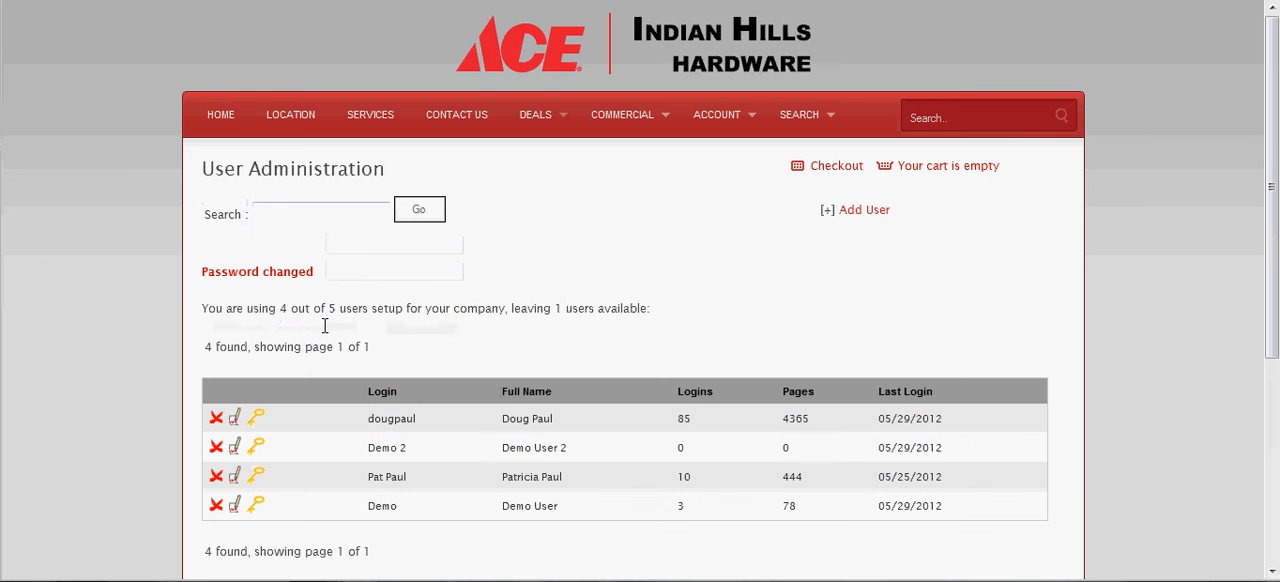
Review the Demo 2 user's editable details and access options without saving, and highlight the company's user allowance line above the user list.
left_click(234, 446)
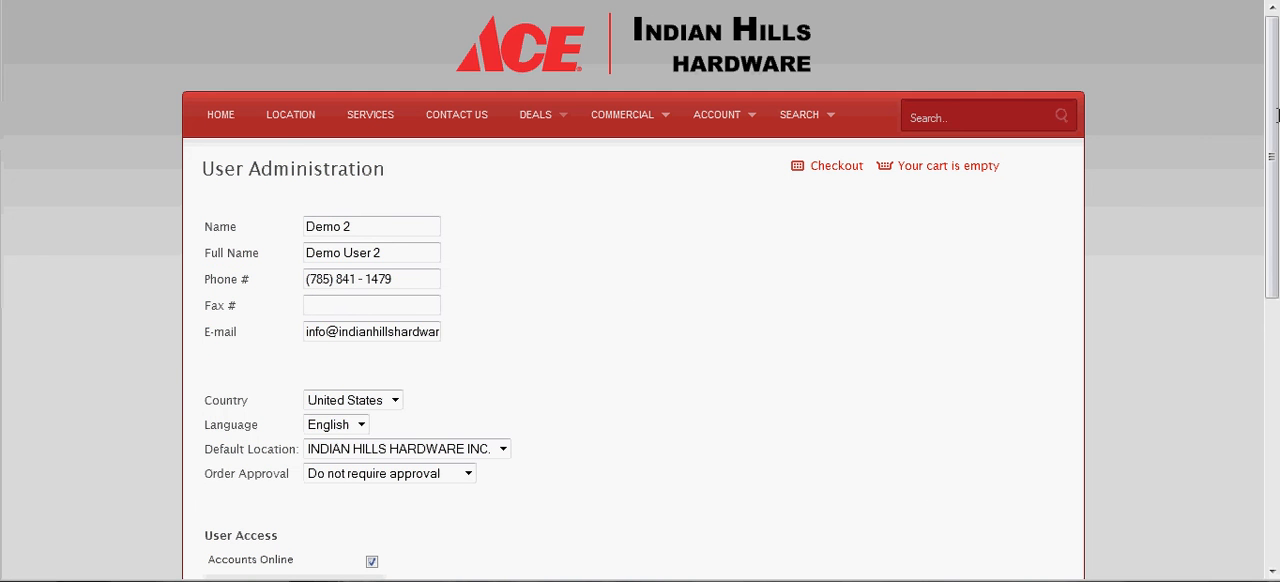
left_click_drag(1276, 115, 1275, 248)
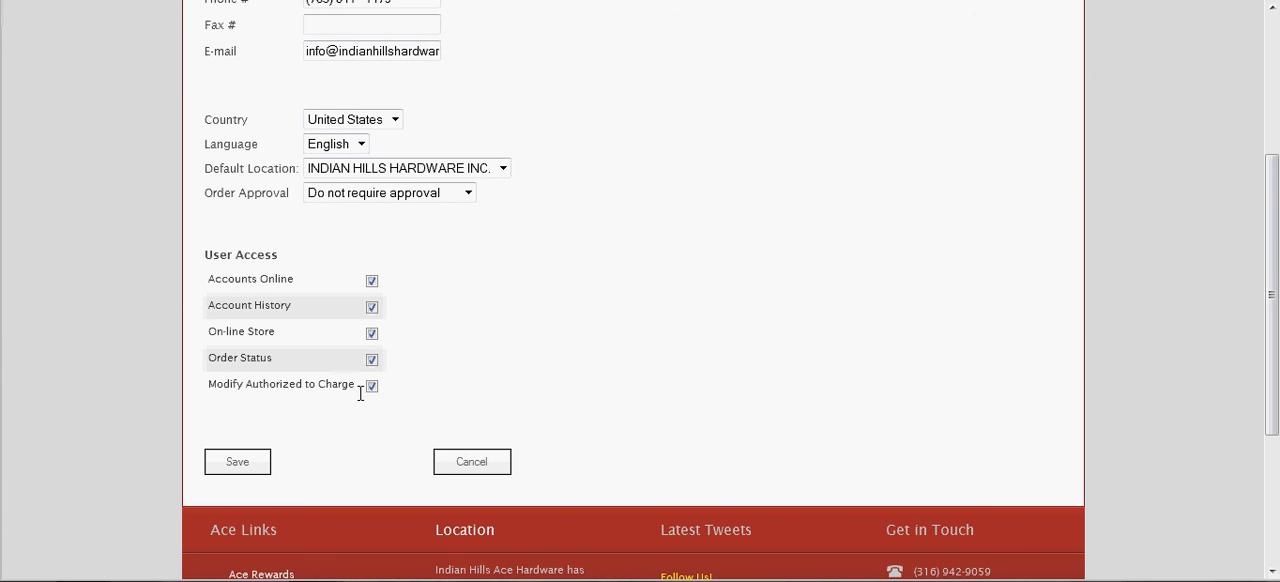
left_click(456, 465)
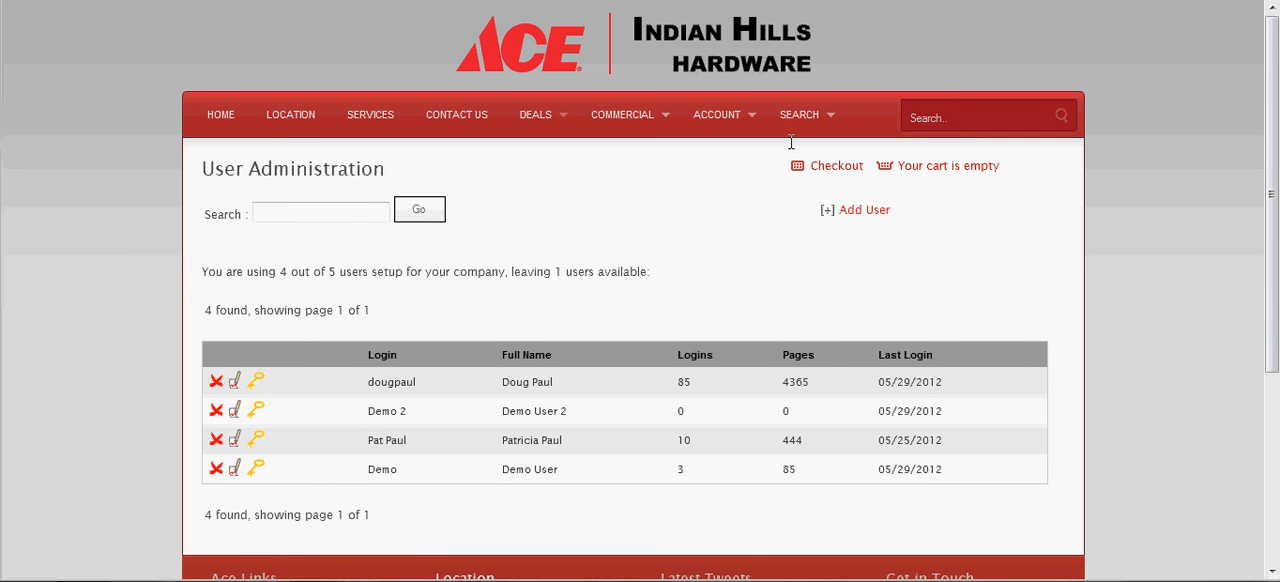
mouse_move(723, 121)
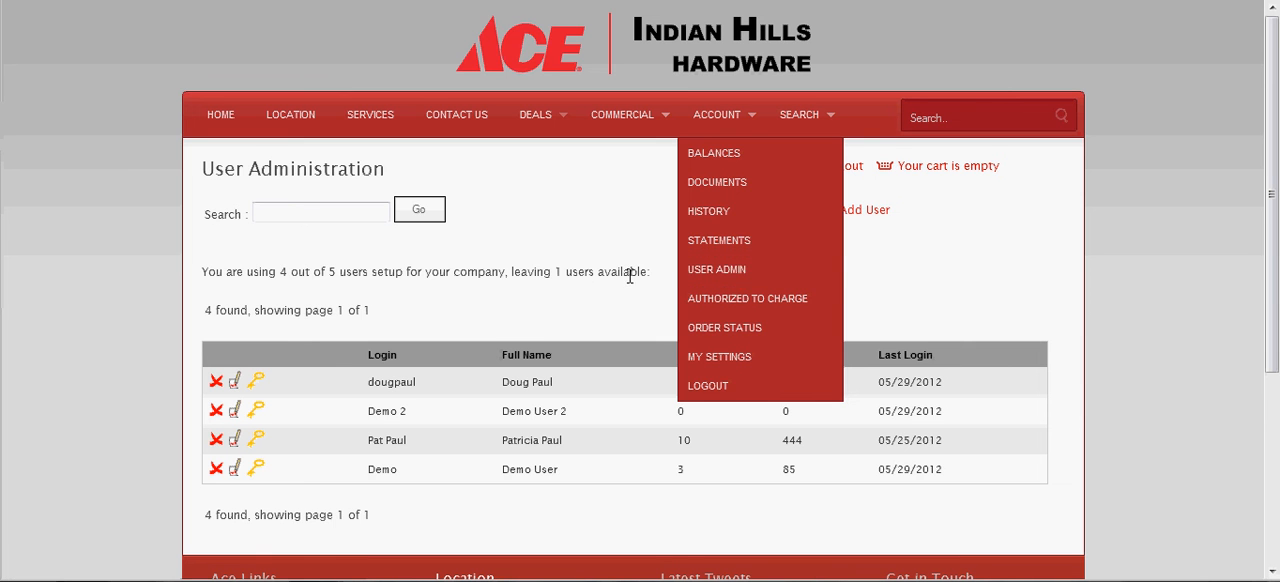
left_click_drag(654, 277, 217, 278)
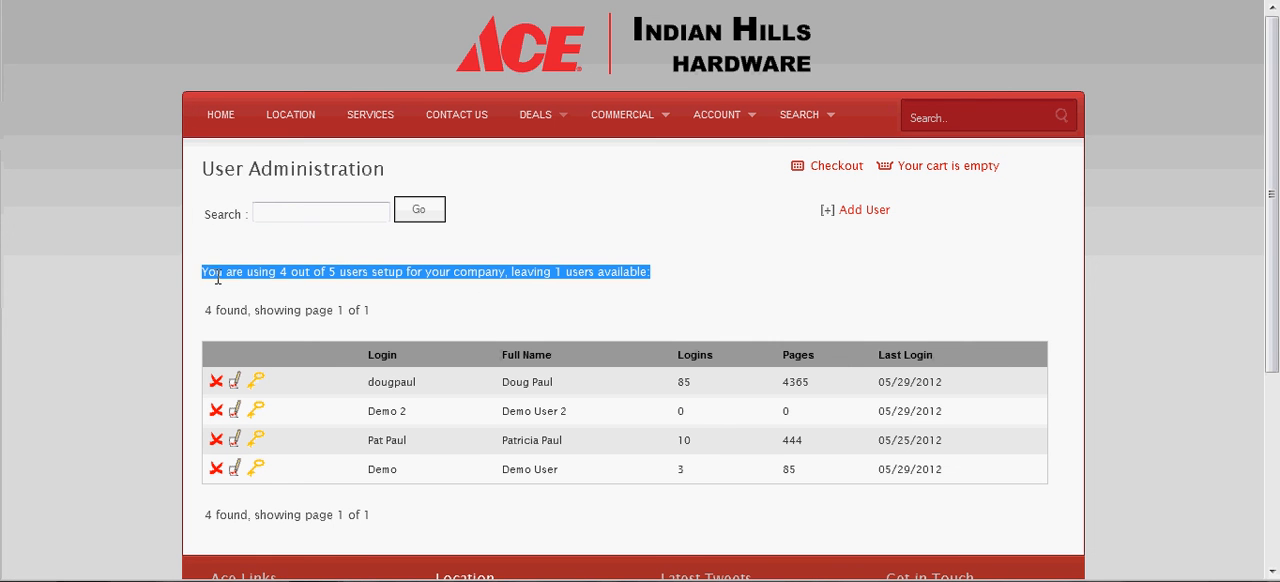